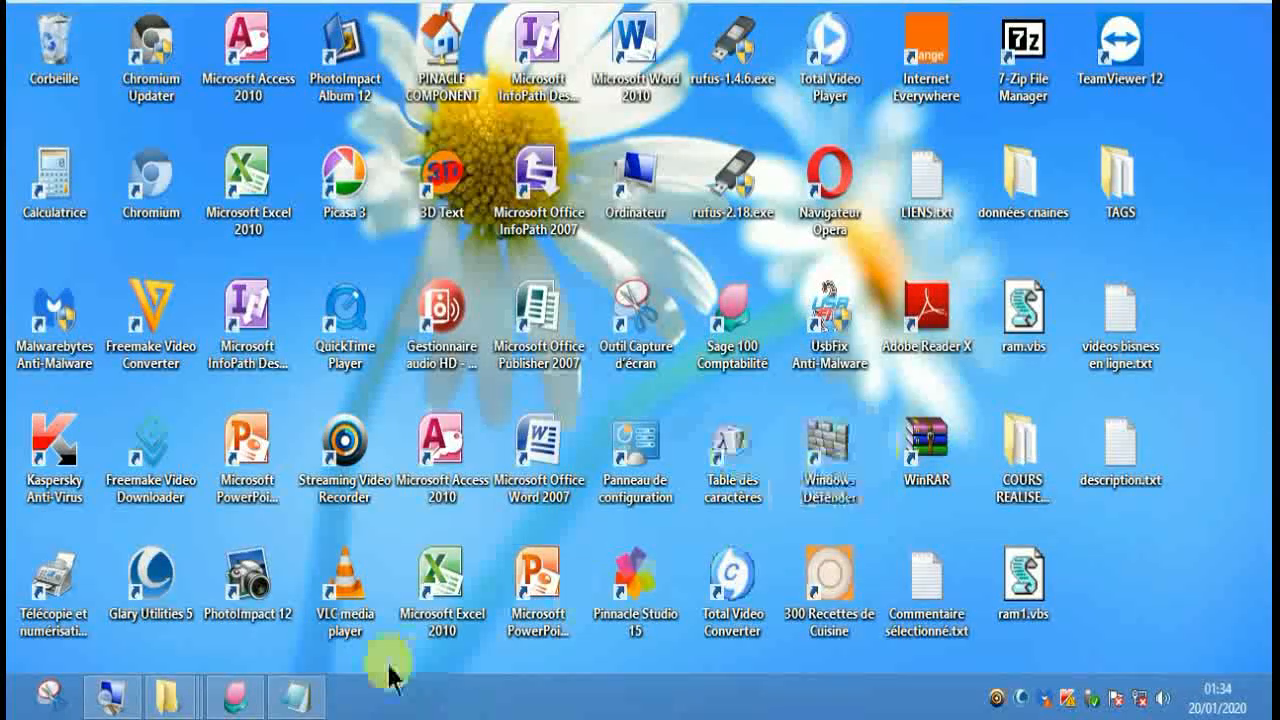
Consult the operations list in Bloc-notes, and open the January 2020 ACHATS journal in a maximized window in Sage 100 Comptabilité.
click(298, 706)
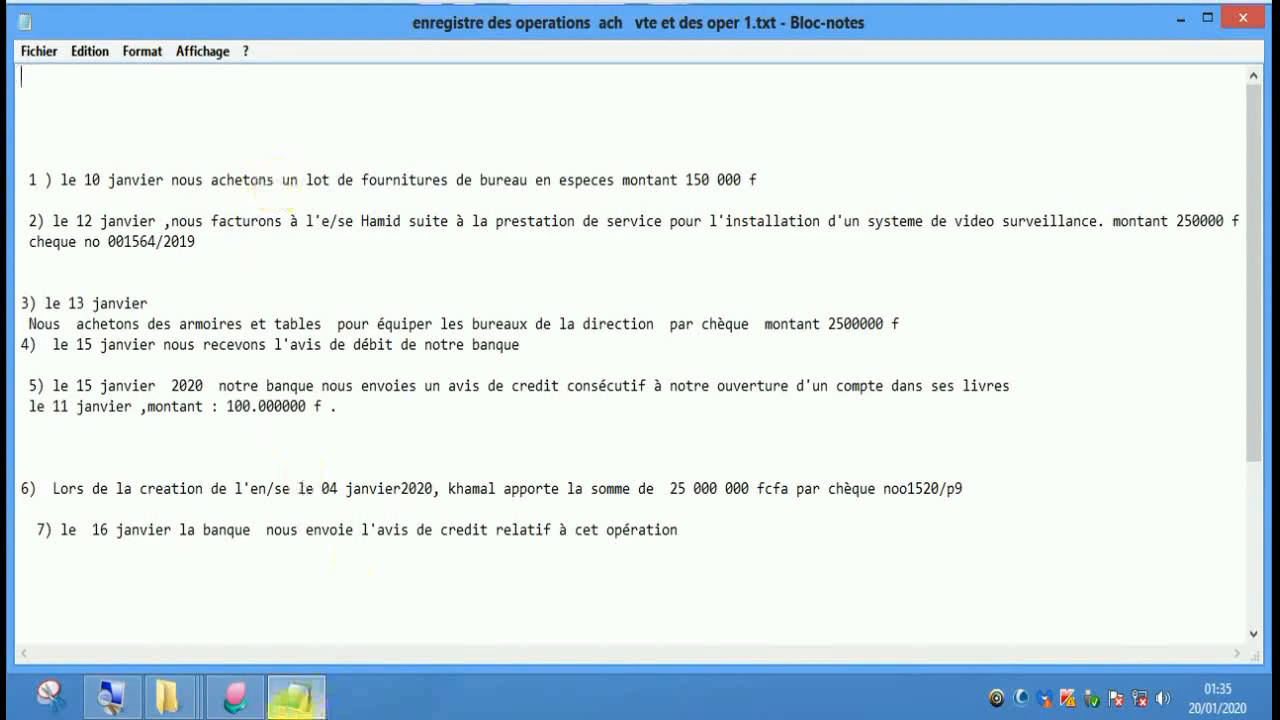
click(231, 705)
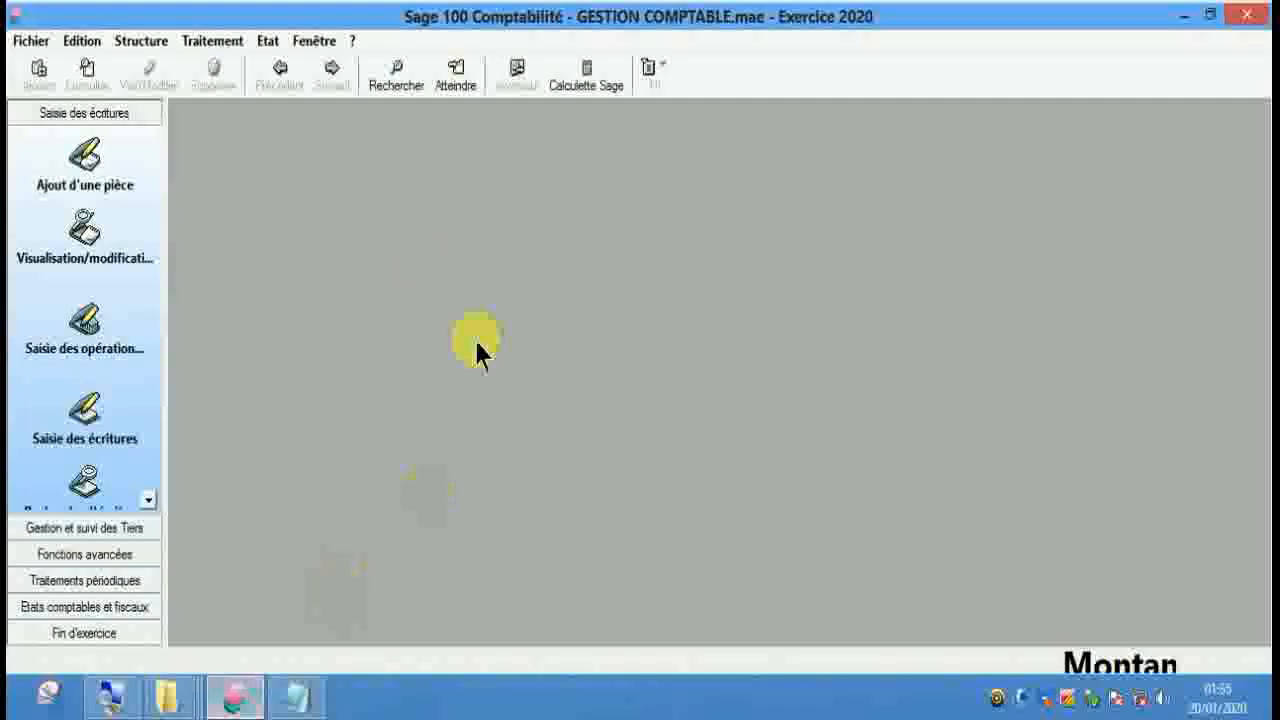
click(212, 41)
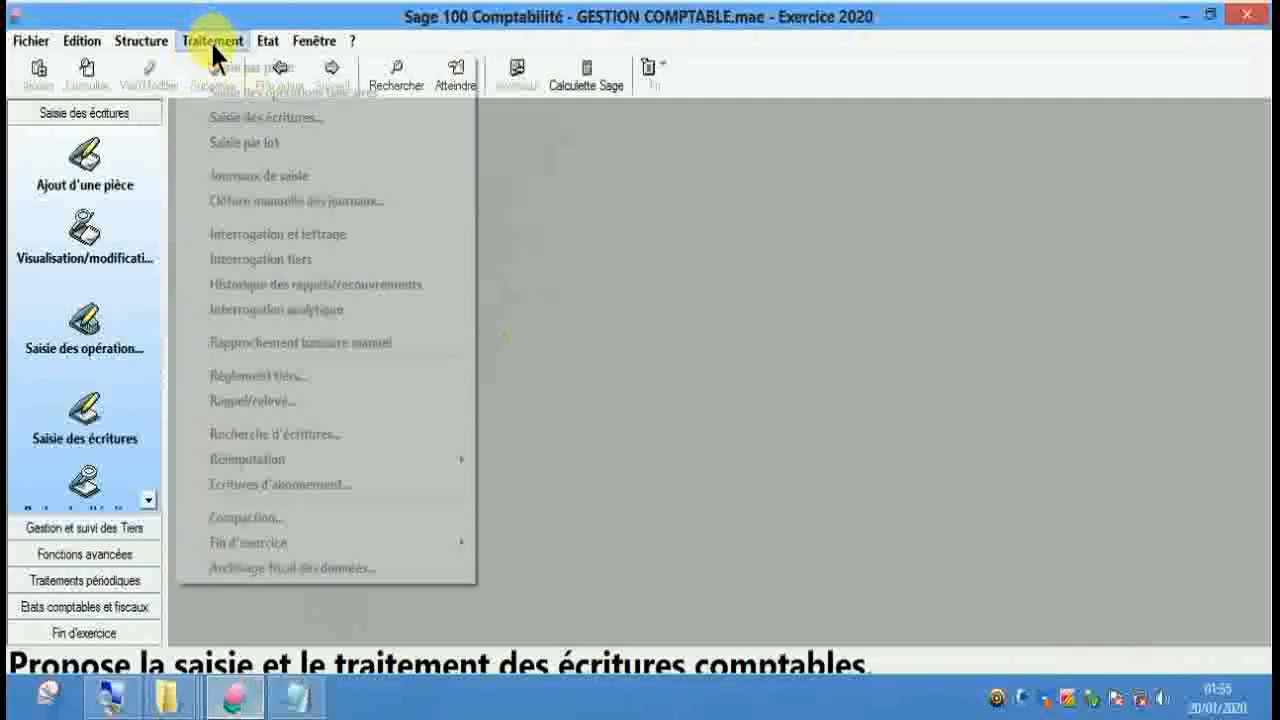
click(252, 172)
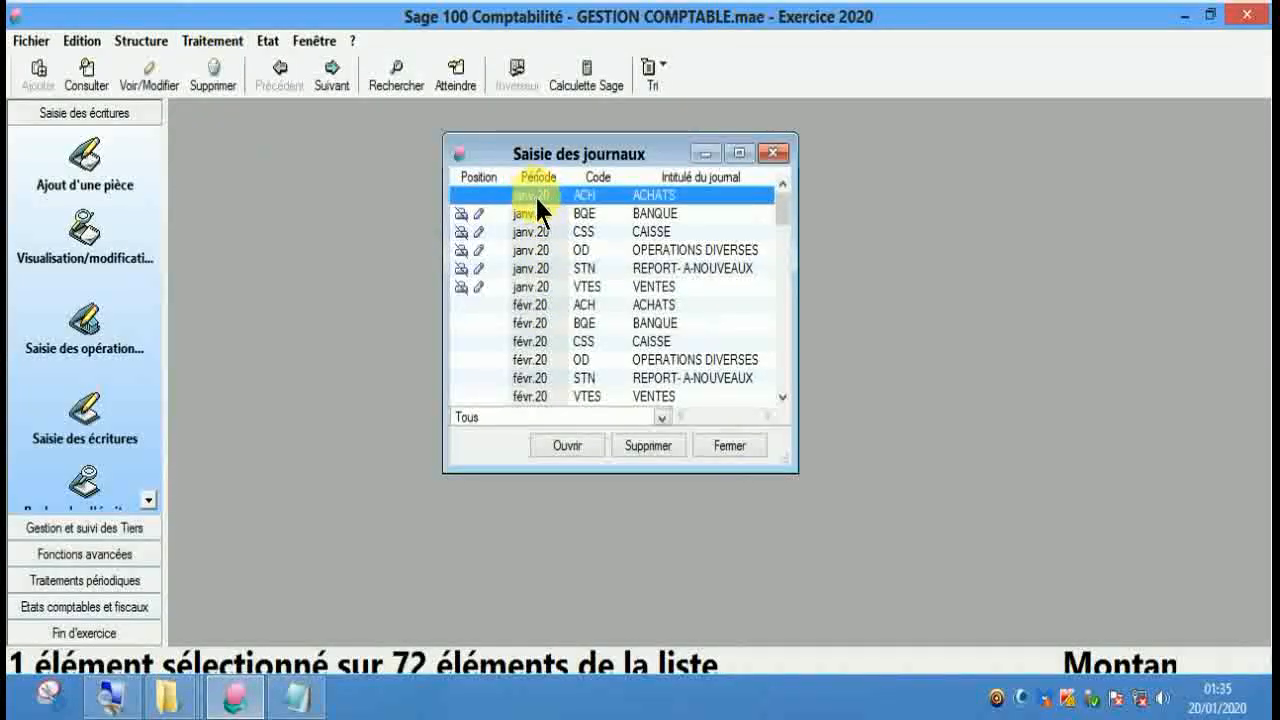
double_click(620, 198)
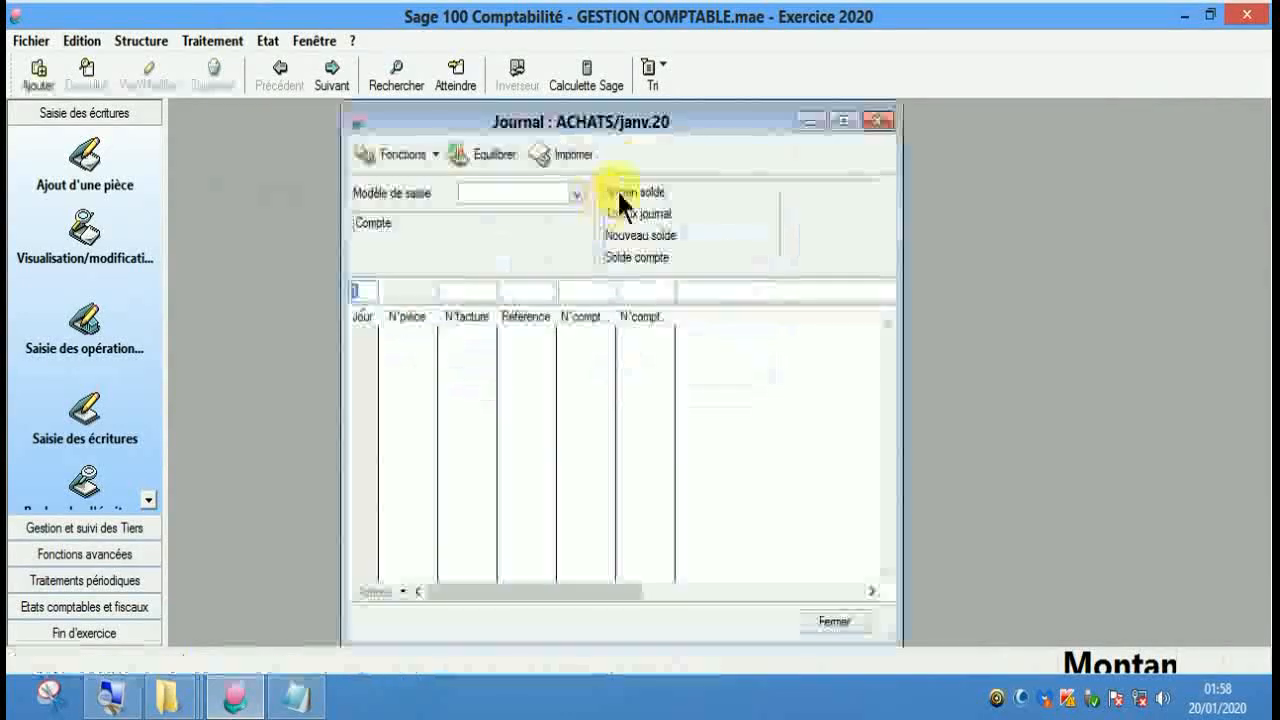
double_click(616, 127)
Apply the ACHATS DE MATERIELS ET FOURNITURES entry template and set the entry's day to 10.
click(396, 185)
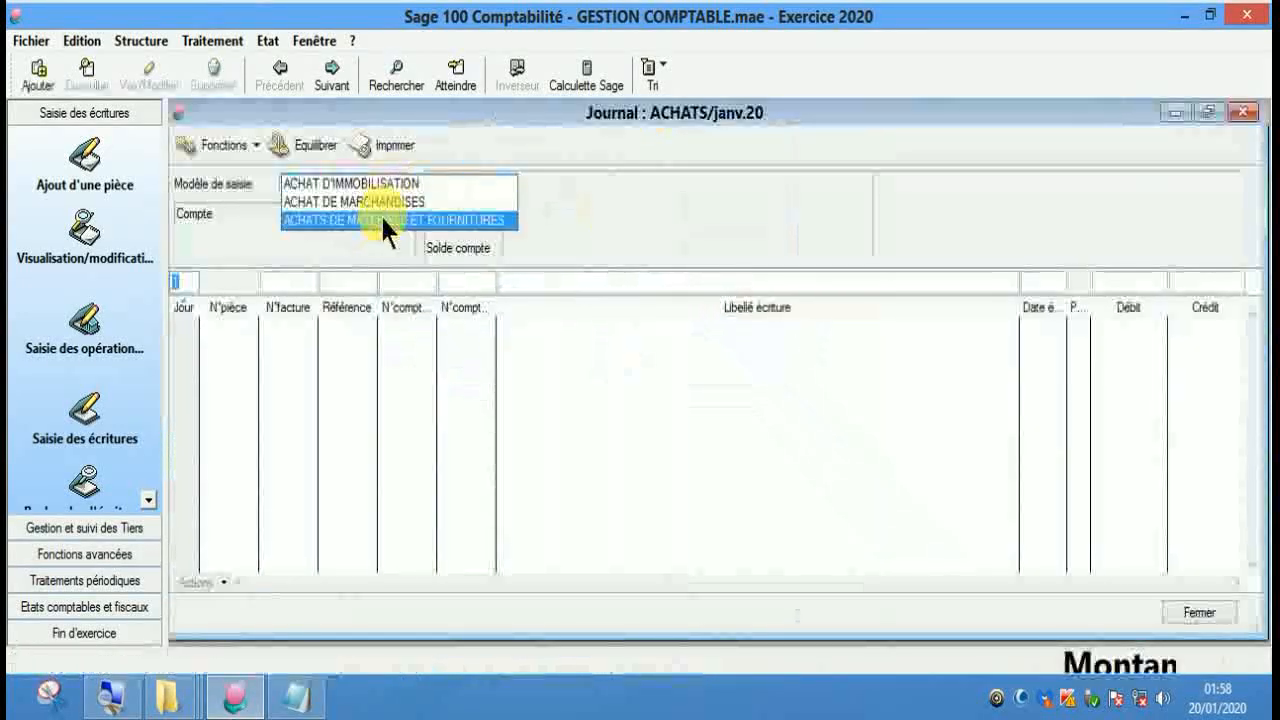
click(385, 222)
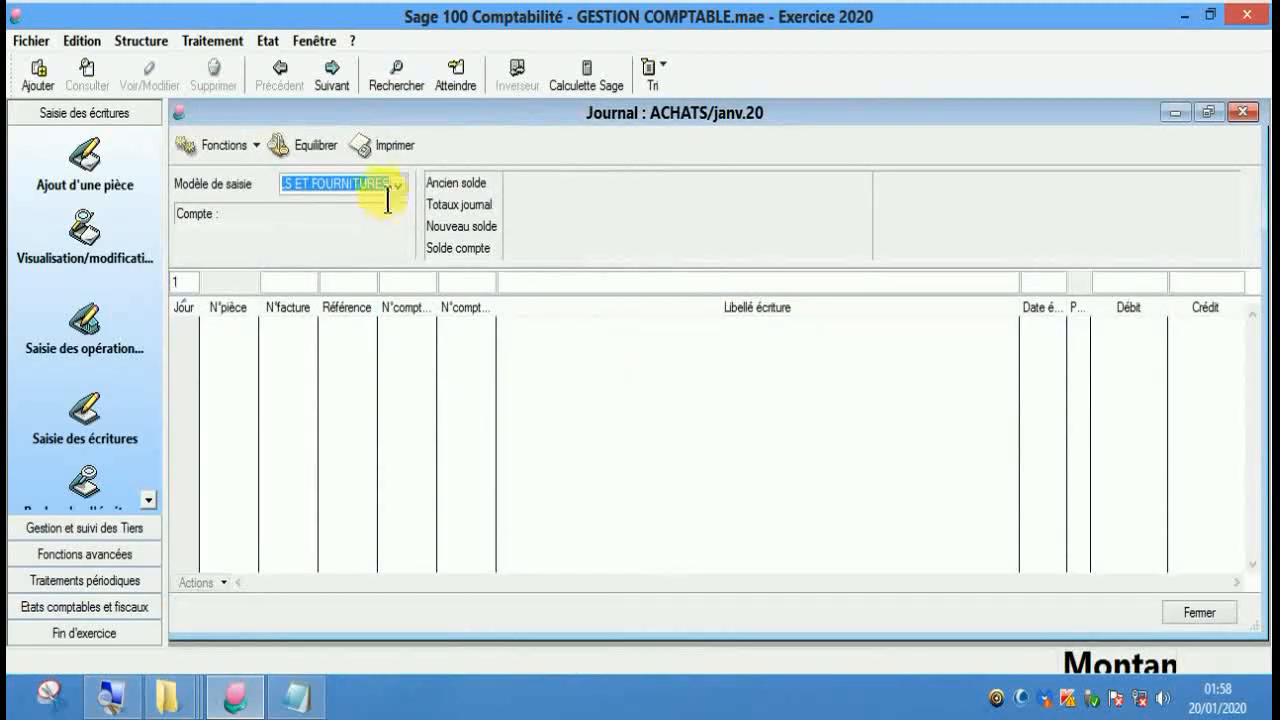
key(Return)
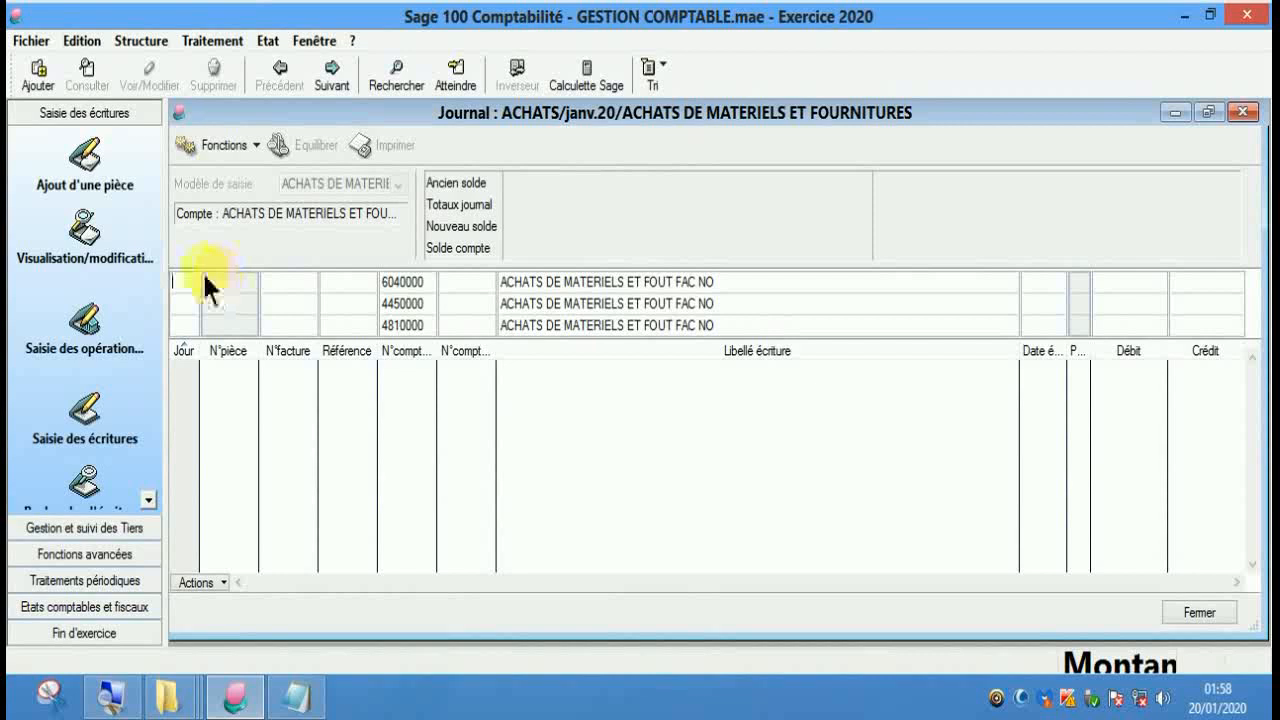
text(10)
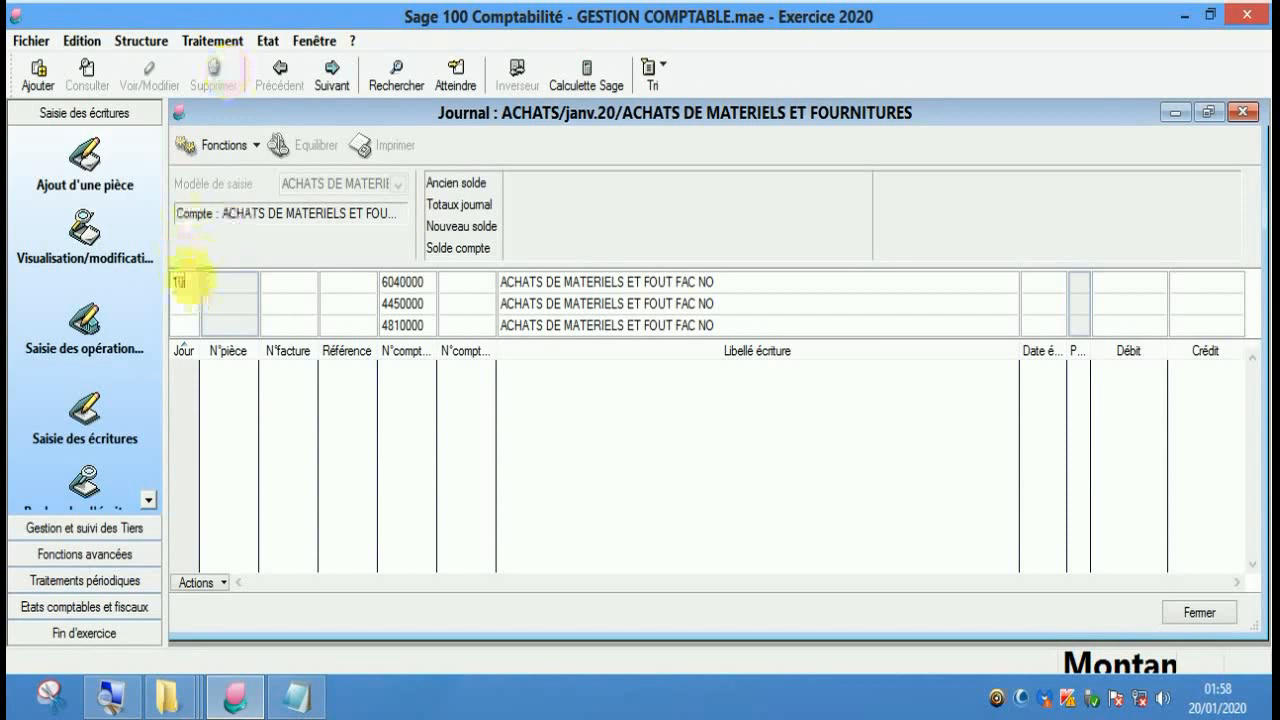
key(Tab)
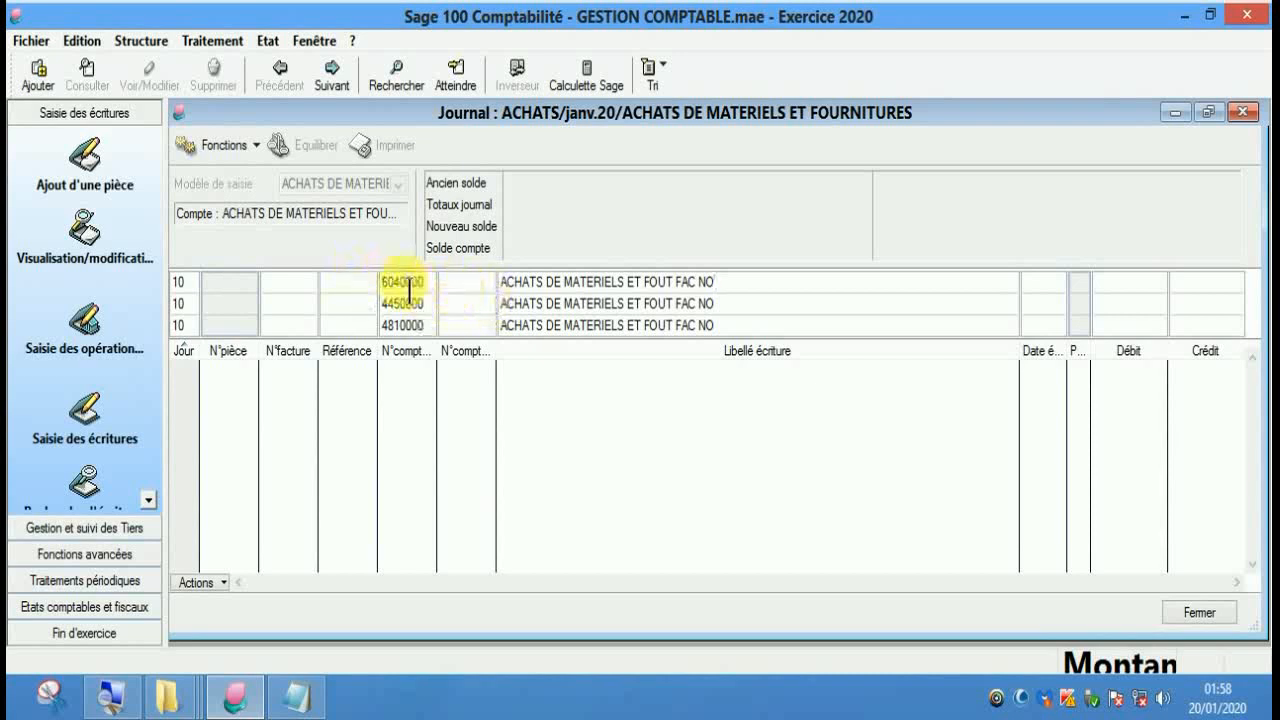
Assign the supplier KMMEQUIP (FRS5) as the third-party account of the purchase entry.
double_click(465, 286)
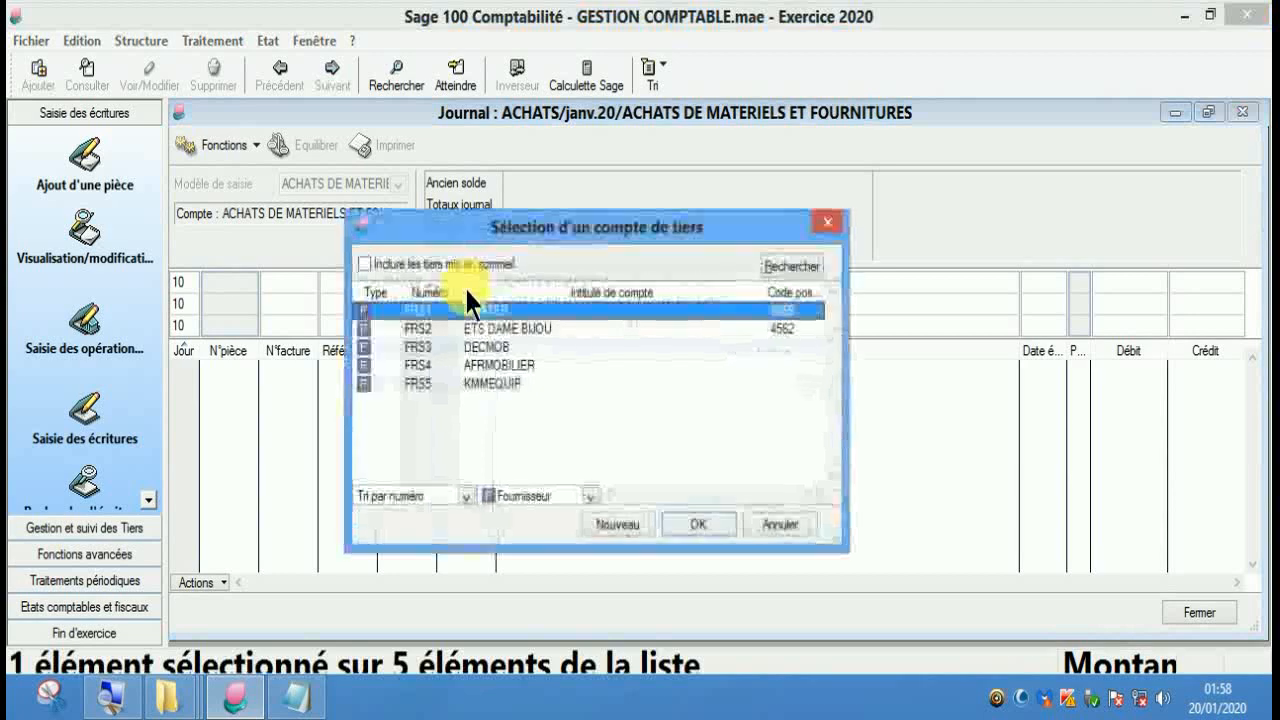
click(490, 384)
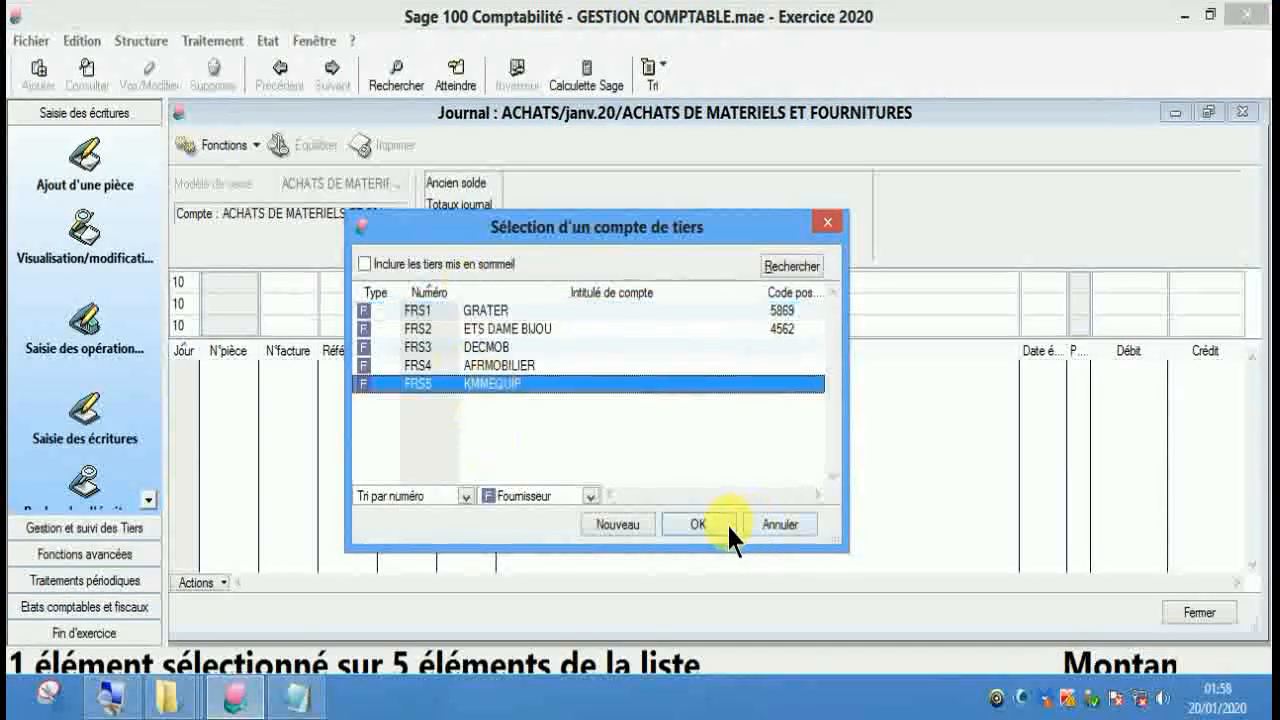
click(714, 524)
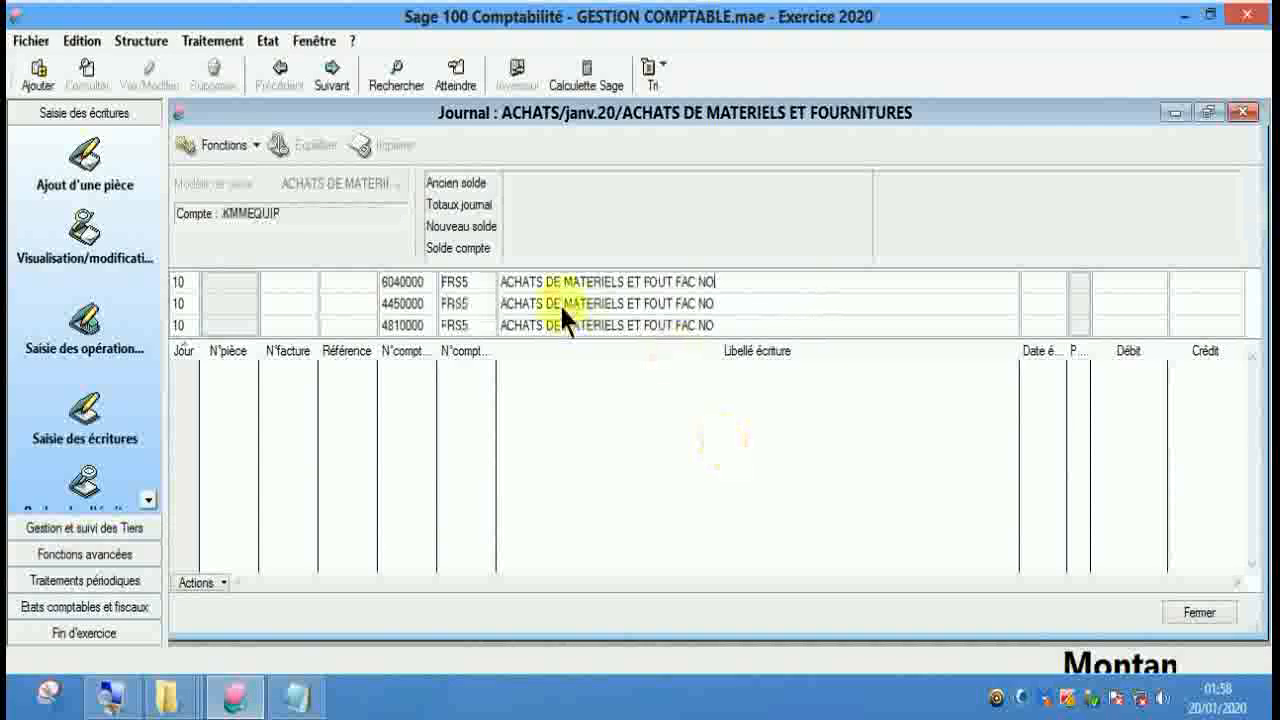
Enter a debit of 150000 on account 6040000, record the purchase entry and close the ACHATS journal.
key(Tab)
key(Tab)
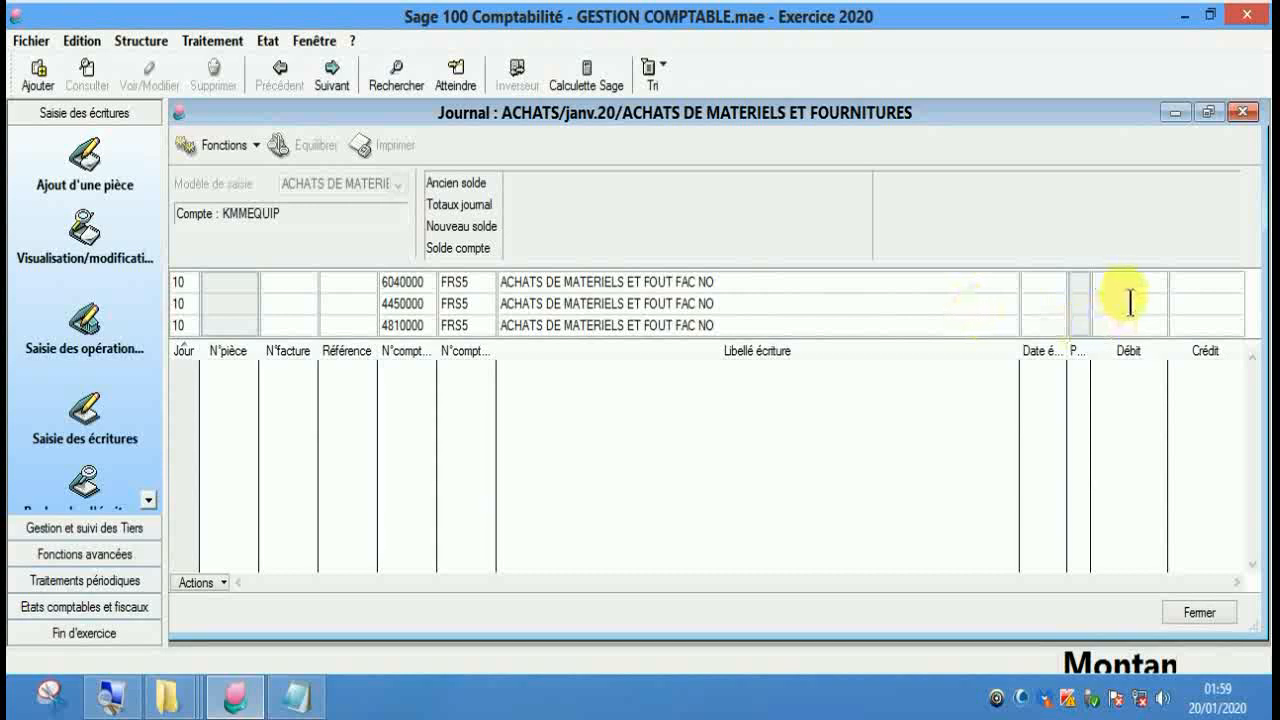
text(150000)
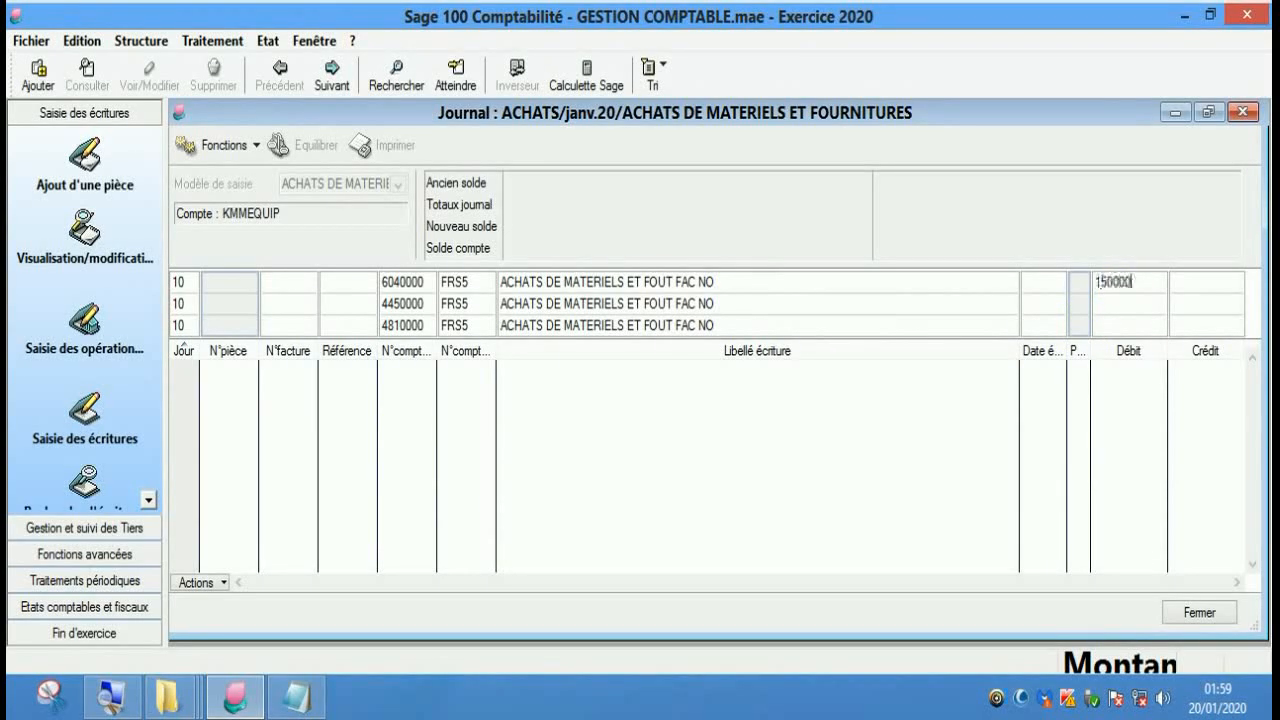
key(Return)
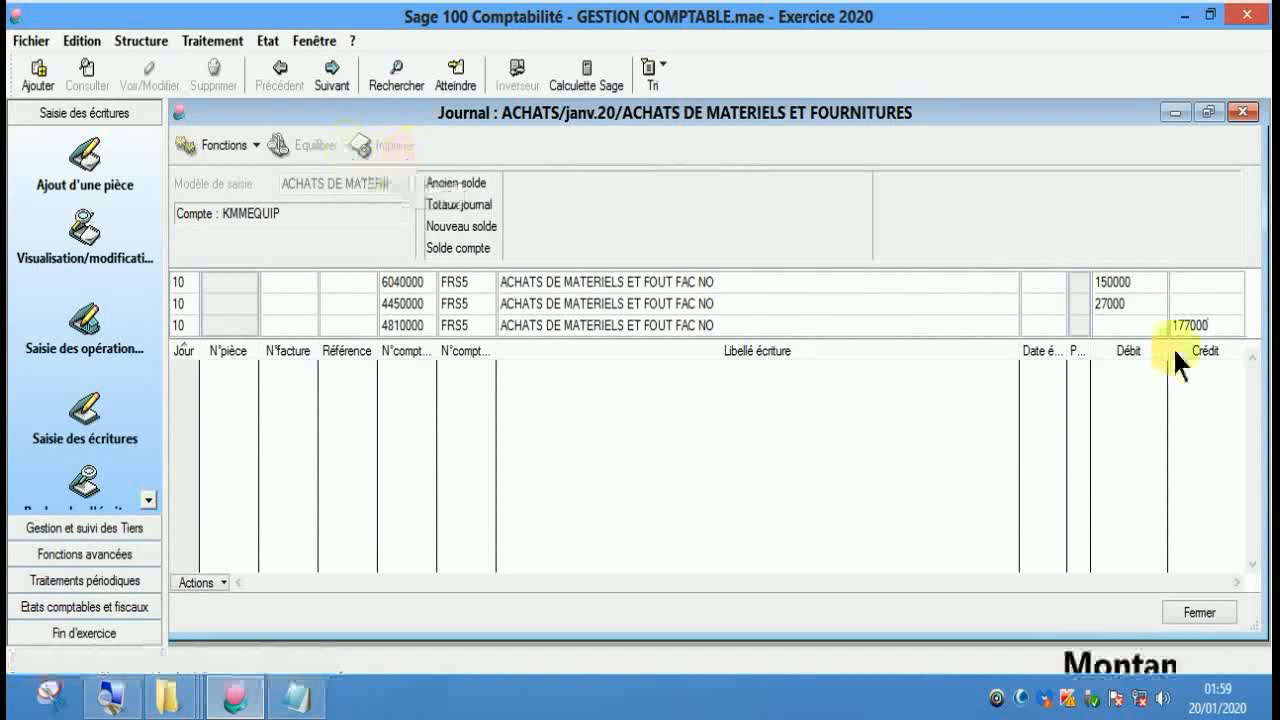
key(Return)
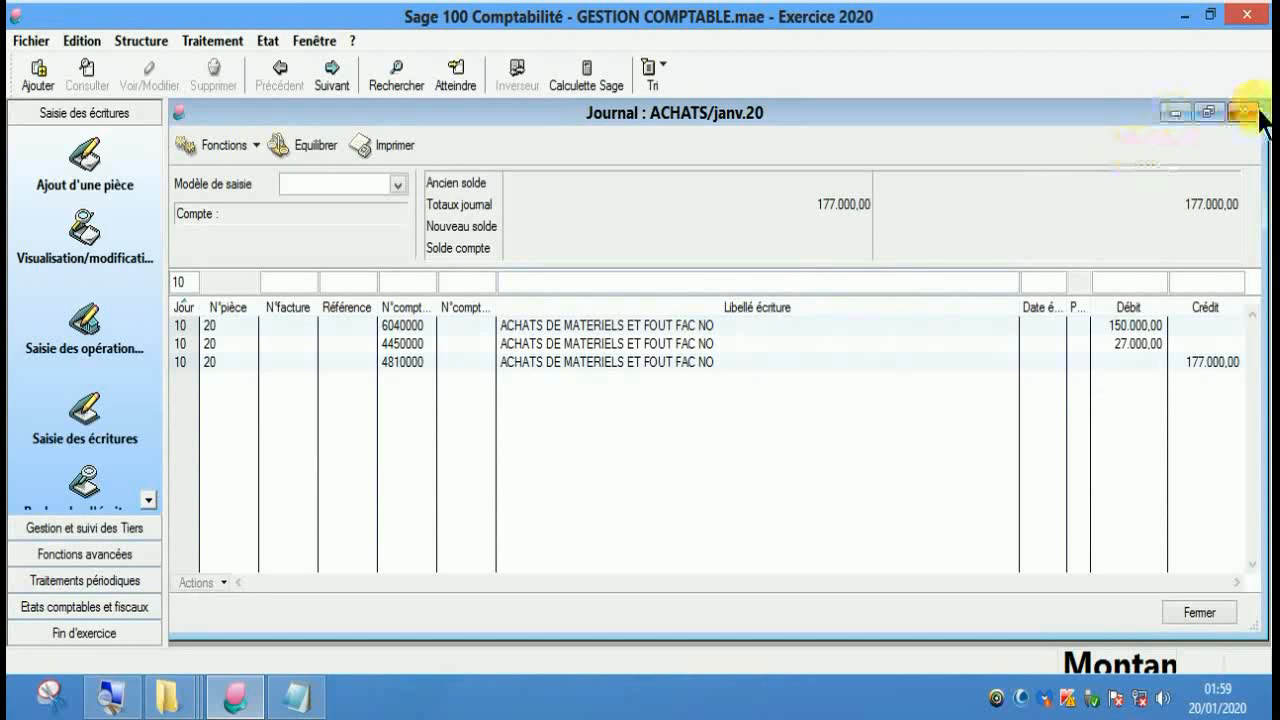
double_click(891, 114)
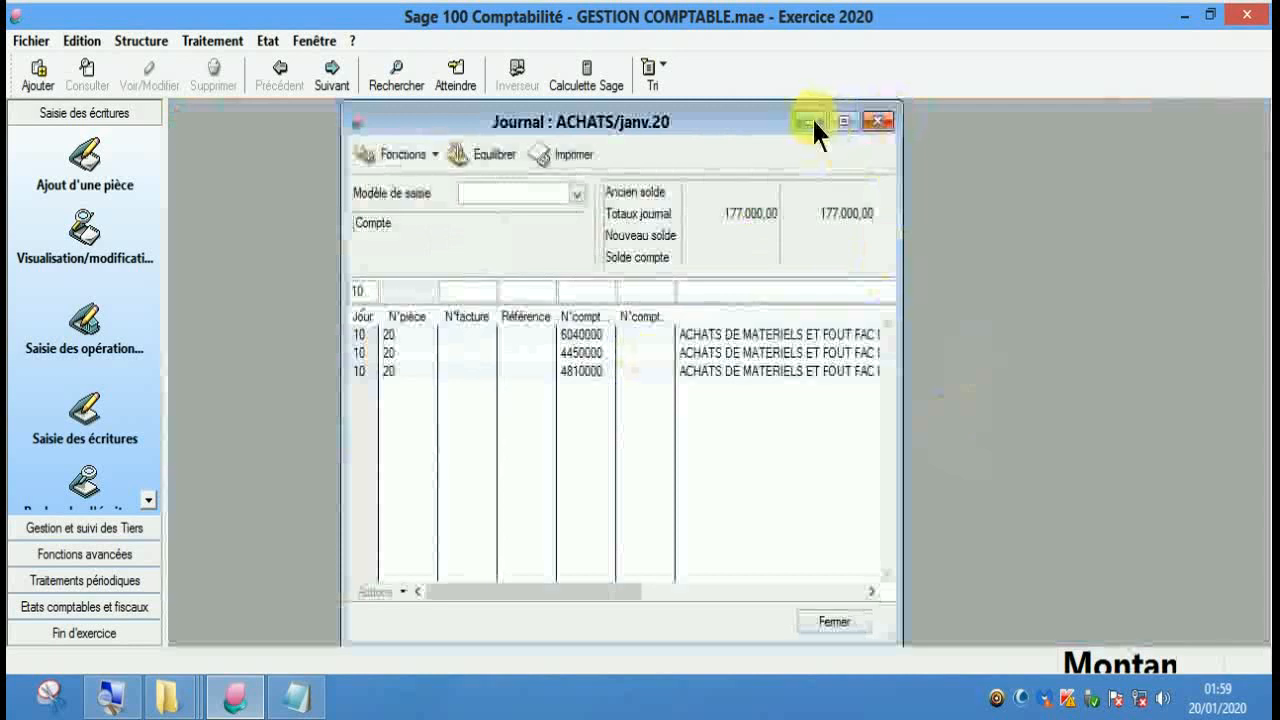
click(877, 121)
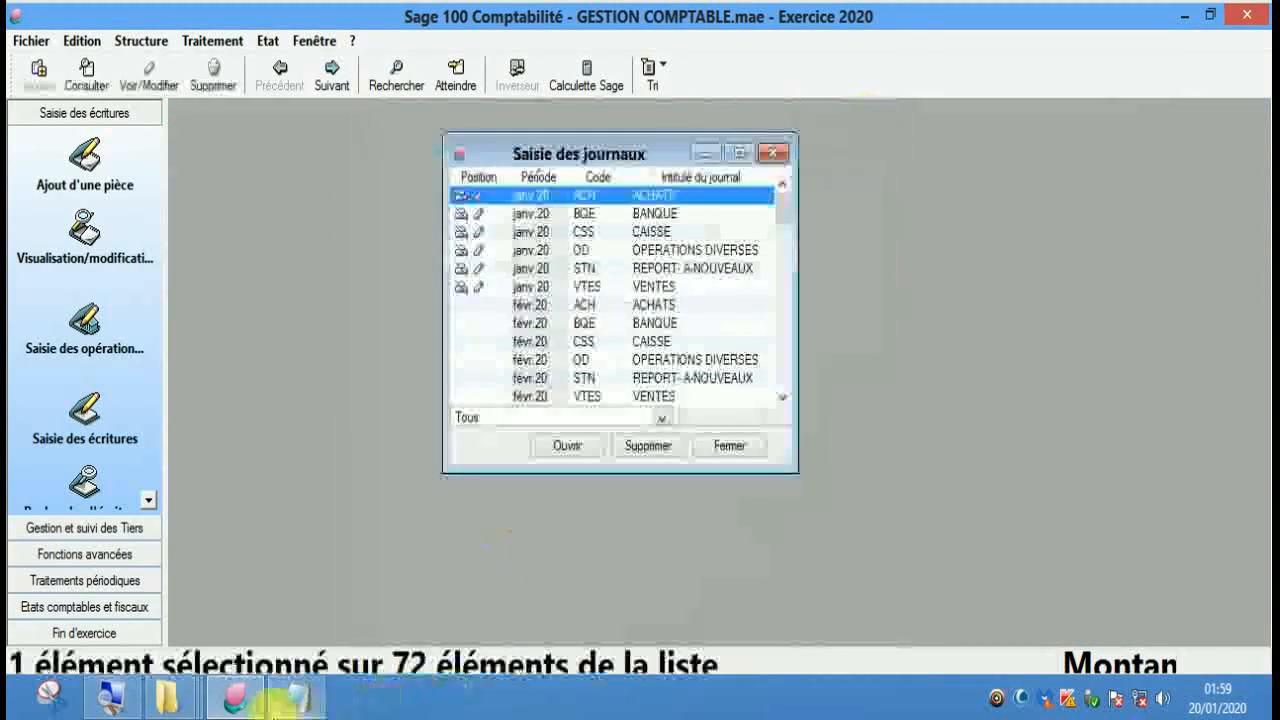
Consult the 12 January service invoice operation in the Bloc-notes operations list, and return to the Sage journal list.
click(293, 700)
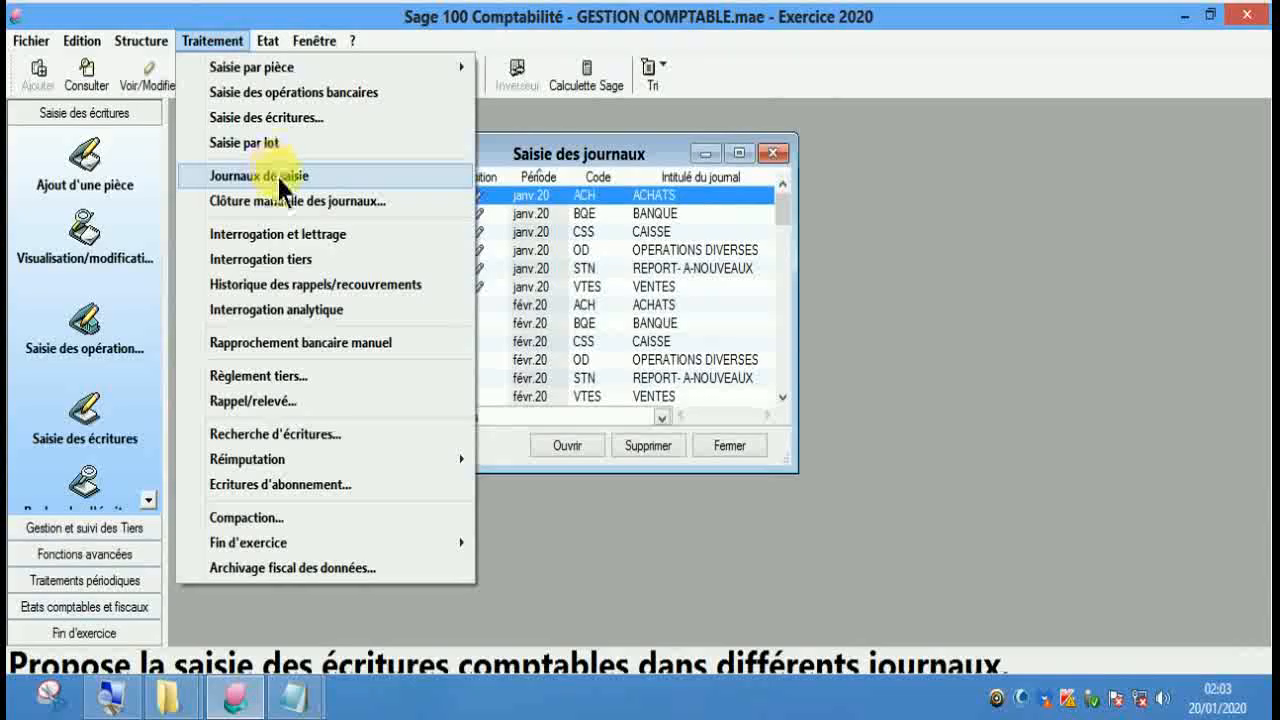
click(282, 180)
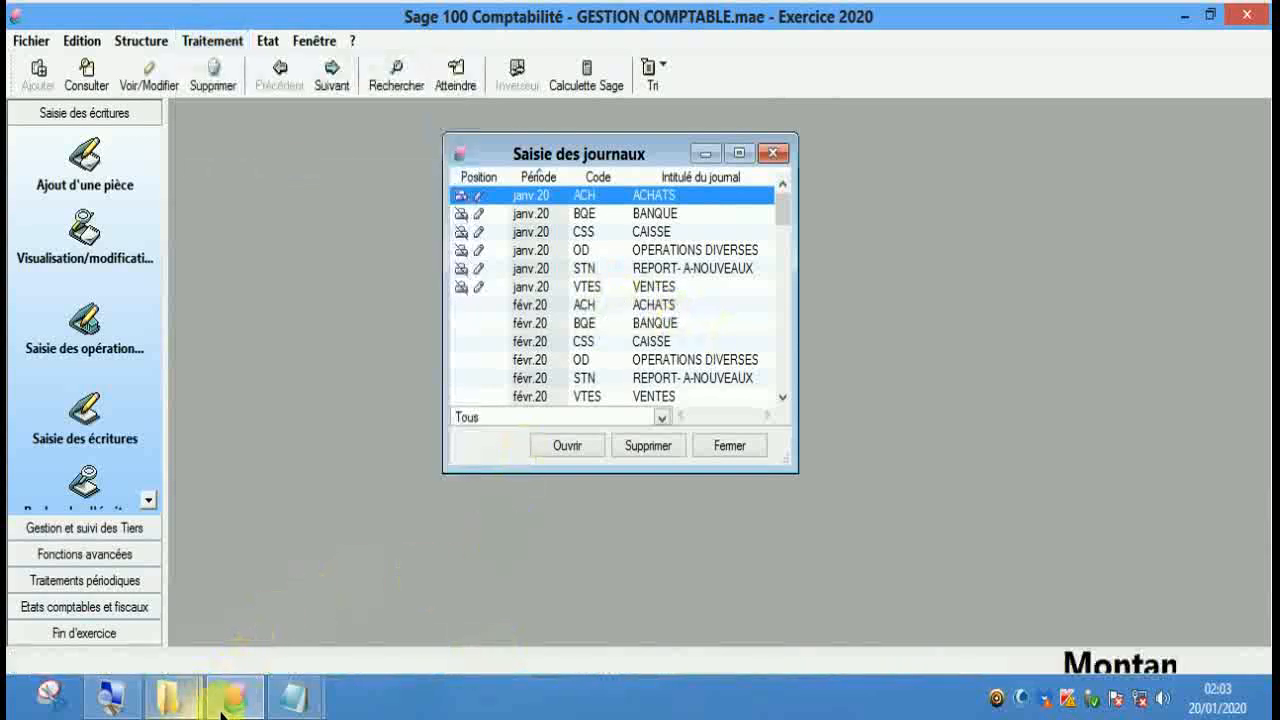
mouse_move(298, 692)
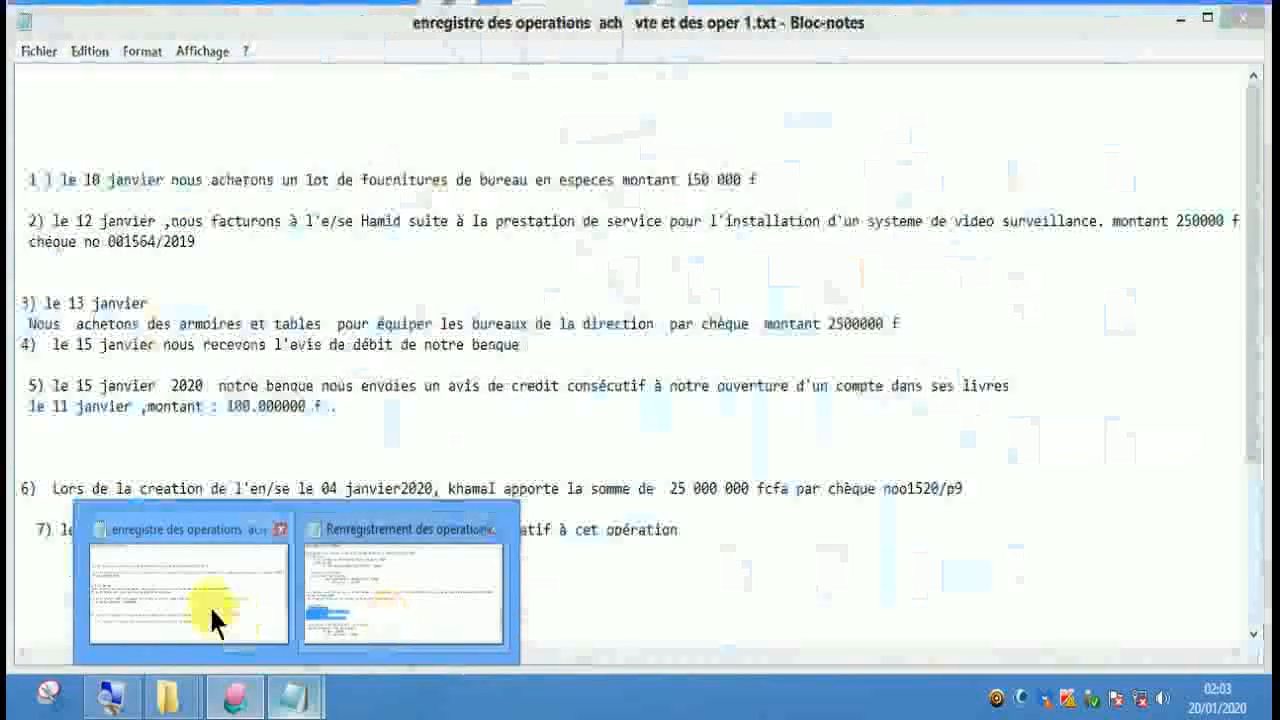
click(210, 608)
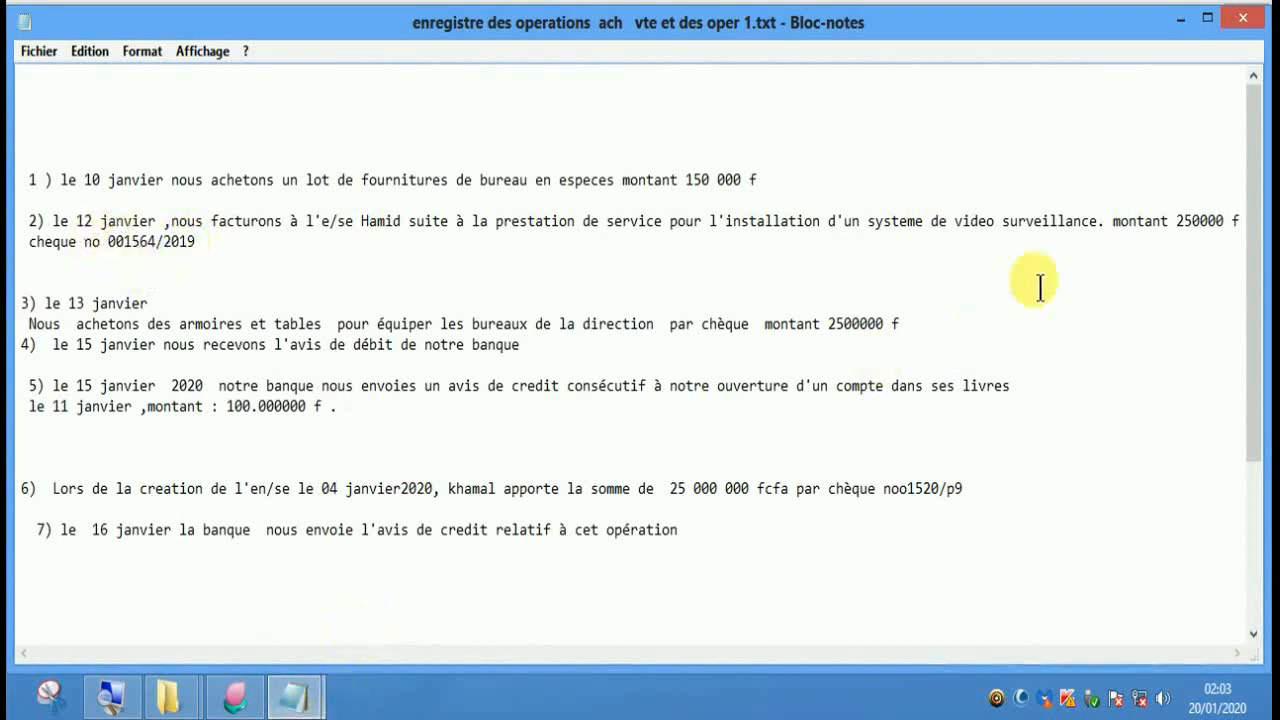
click(1178, 20)
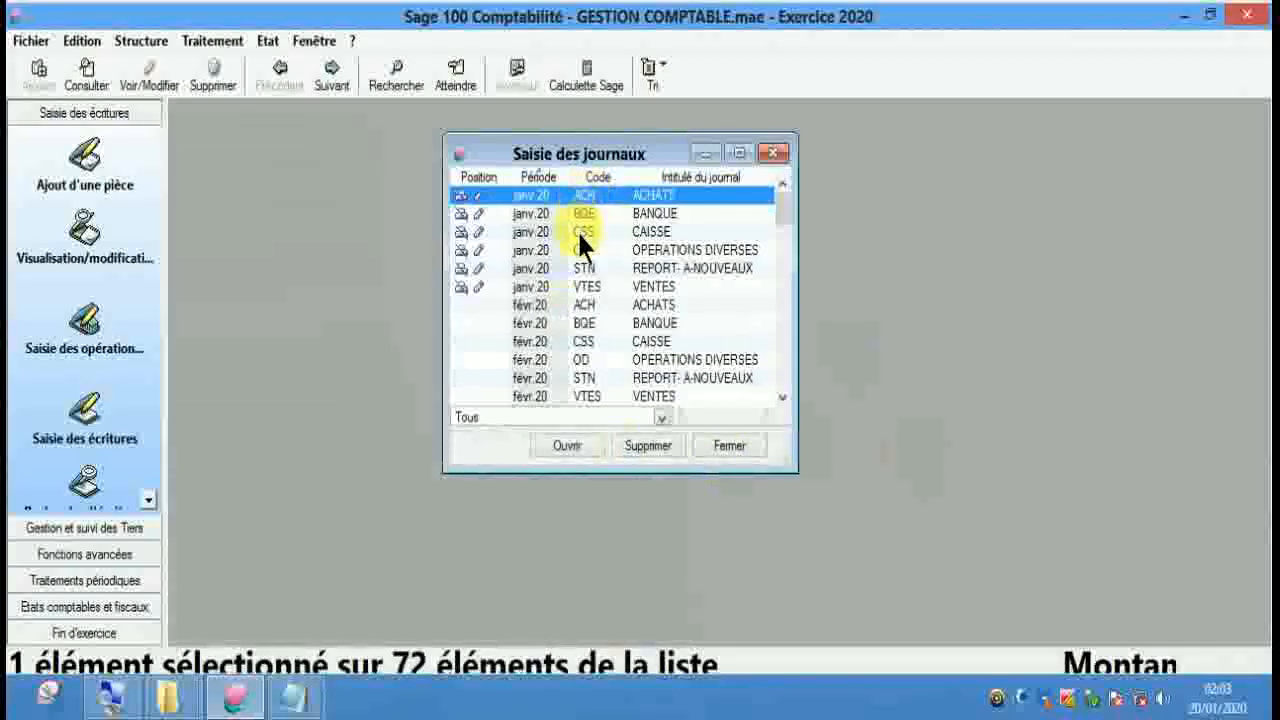
Open the January 2020 VENTES journal from the journal list and maximize its window.
scroll(595, 238, down, 1)
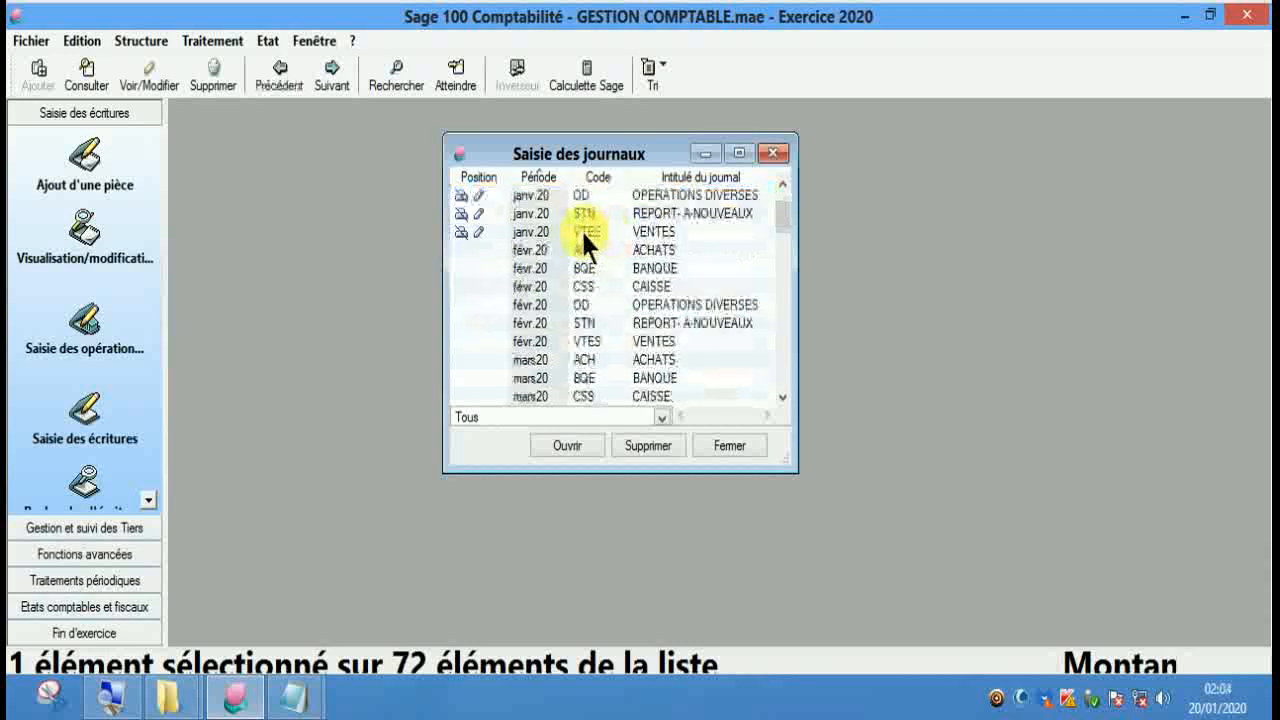
click(581, 229)
click(586, 233)
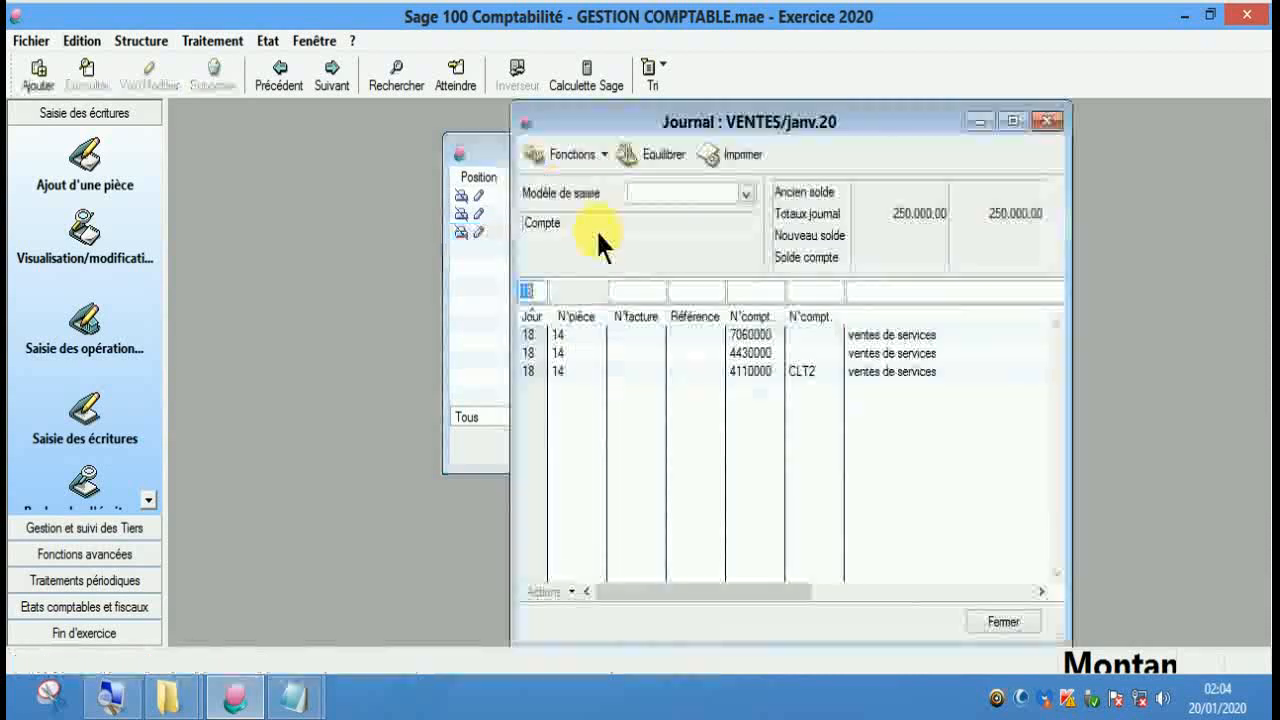
double_click(794, 121)
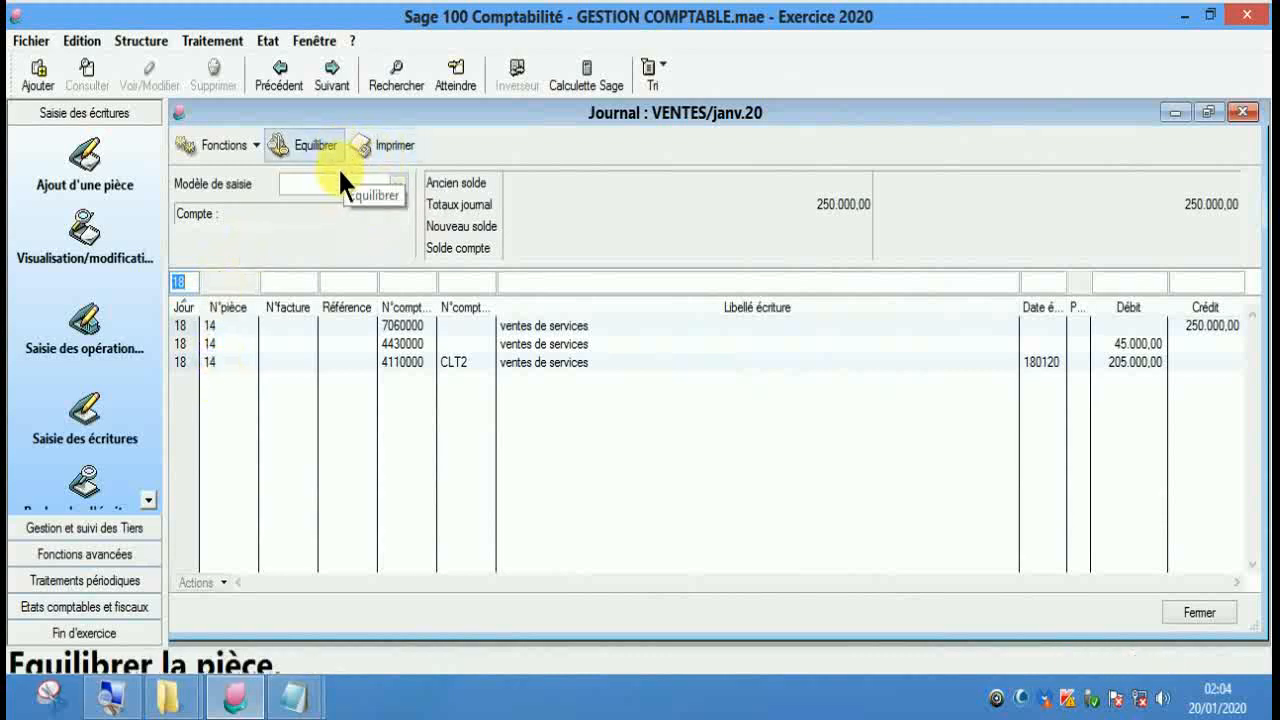
click(397, 185)
click(392, 183)
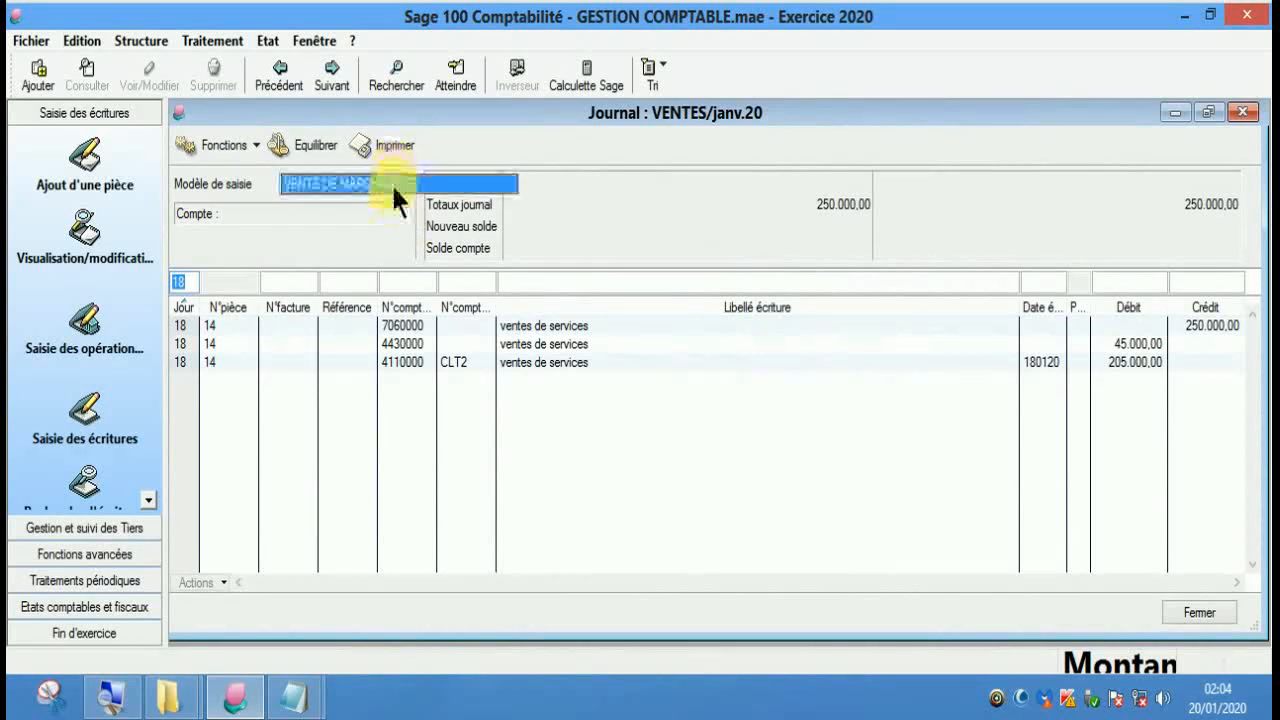
click(391, 180)
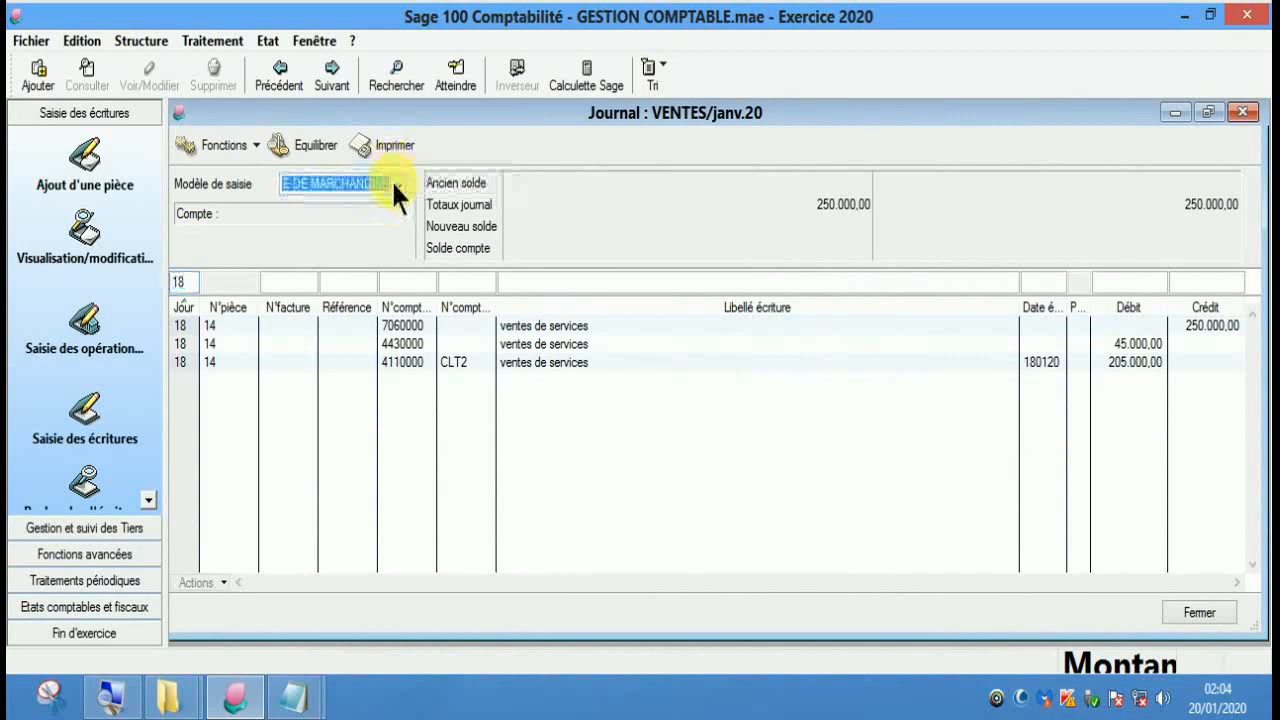
key(Delete)
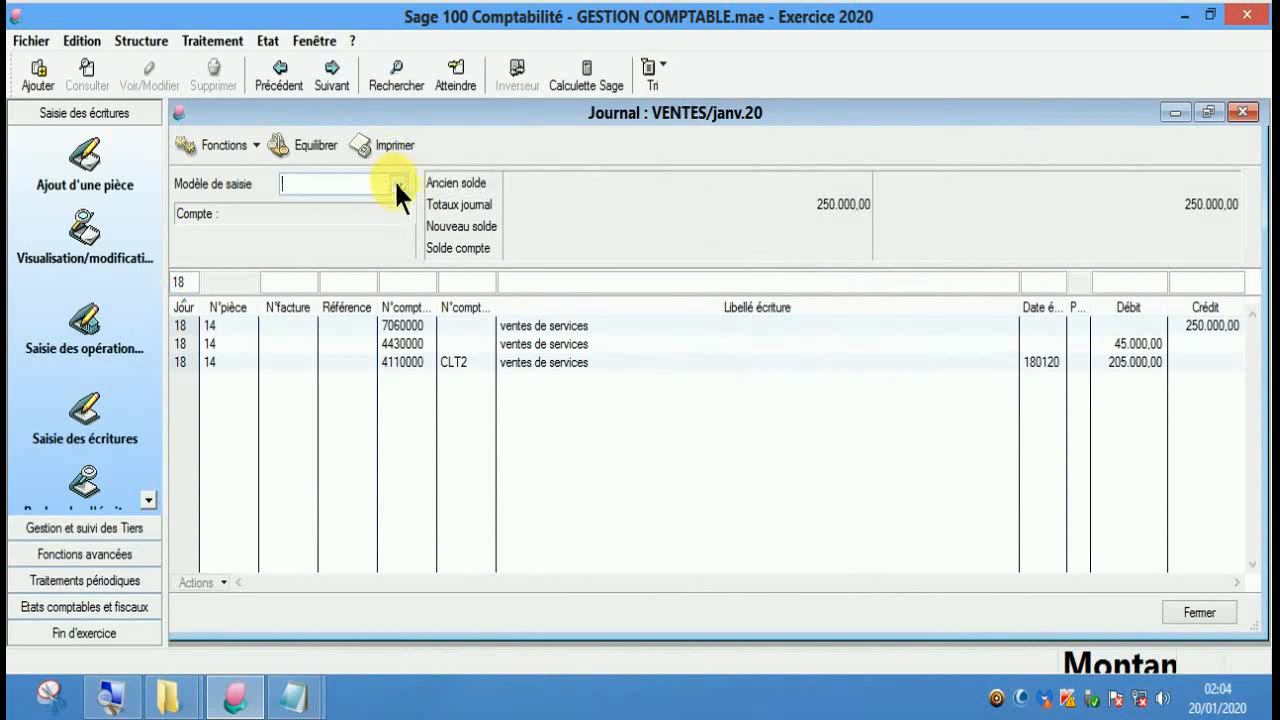
Apply the VENTE DE MARCHANDISE entry template in the VENTES journal and set the entry's day to 12.
click(396, 188)
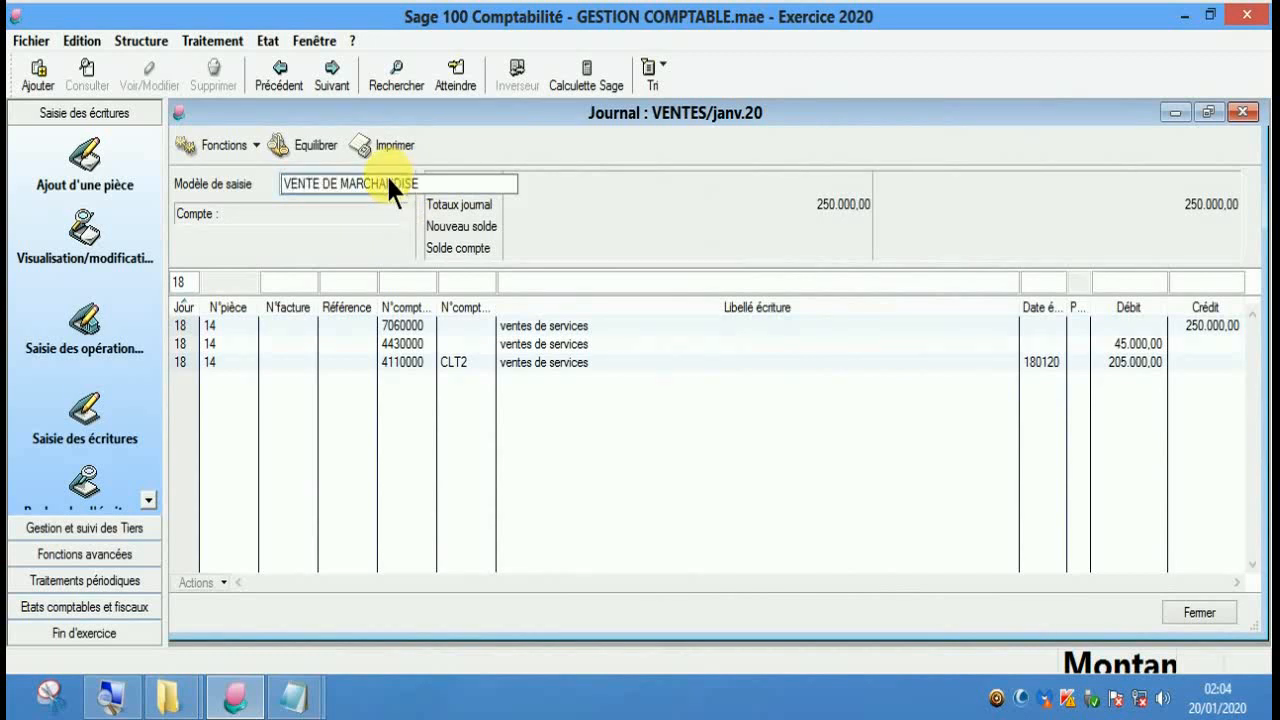
click(378, 185)
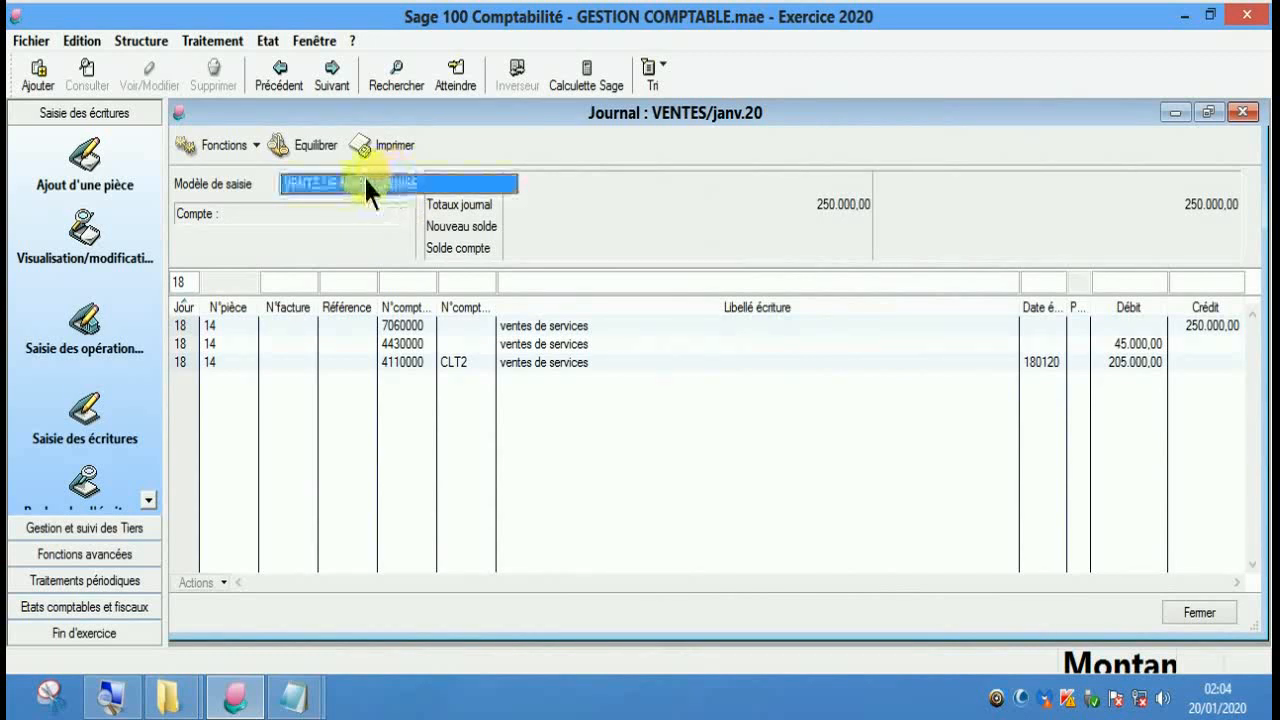
click(336, 184)
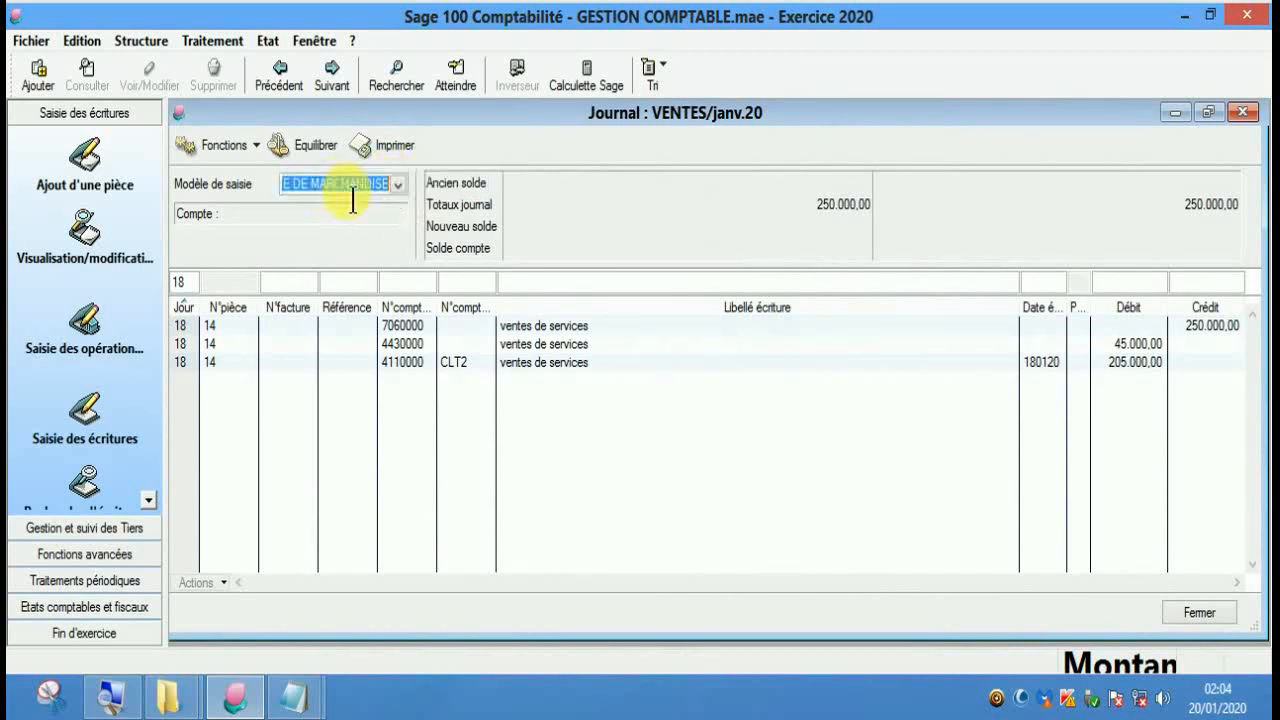
key(Return)
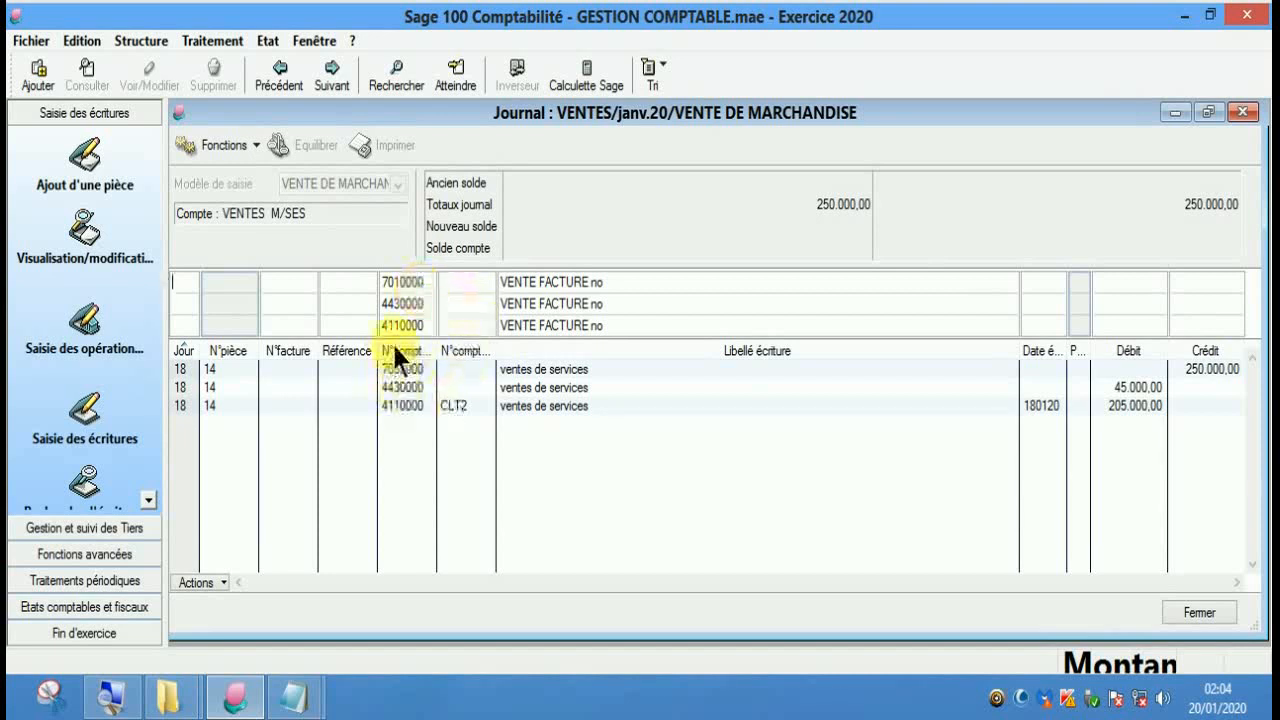
click(197, 291)
text(12)
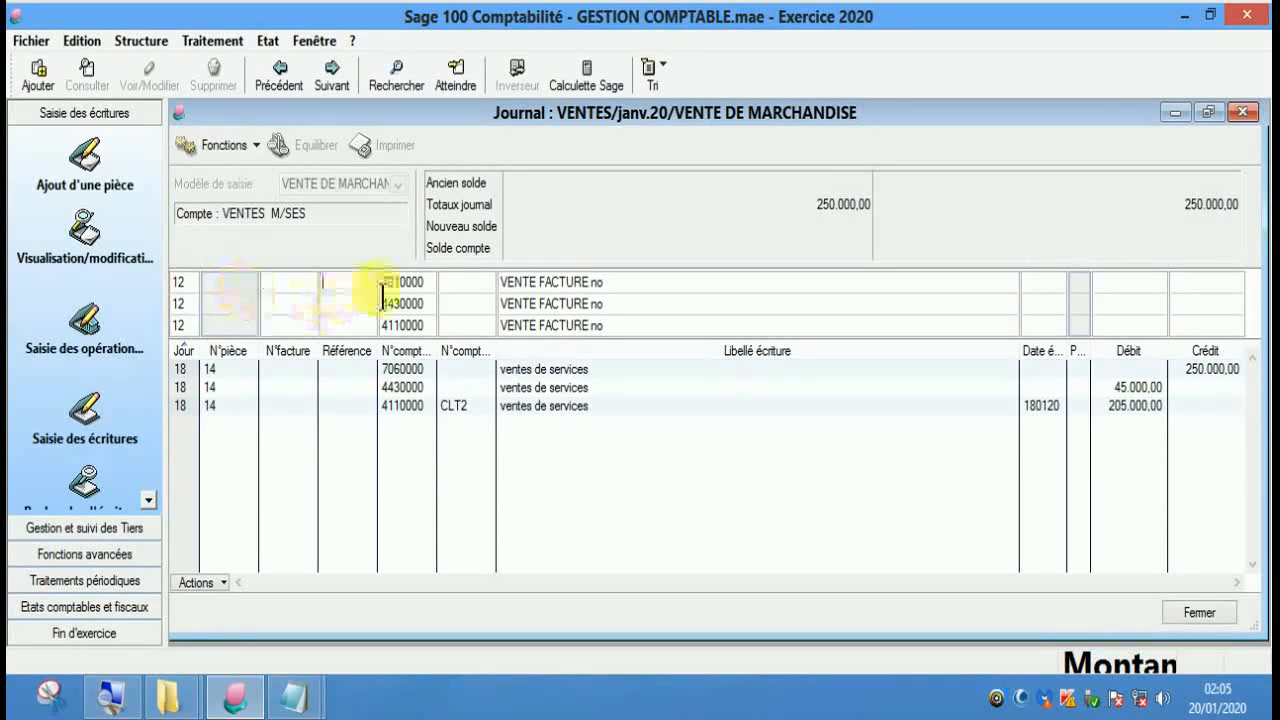
Change the first line's general account to 7060000 and its label to "VENTE de services".
key(Tab)
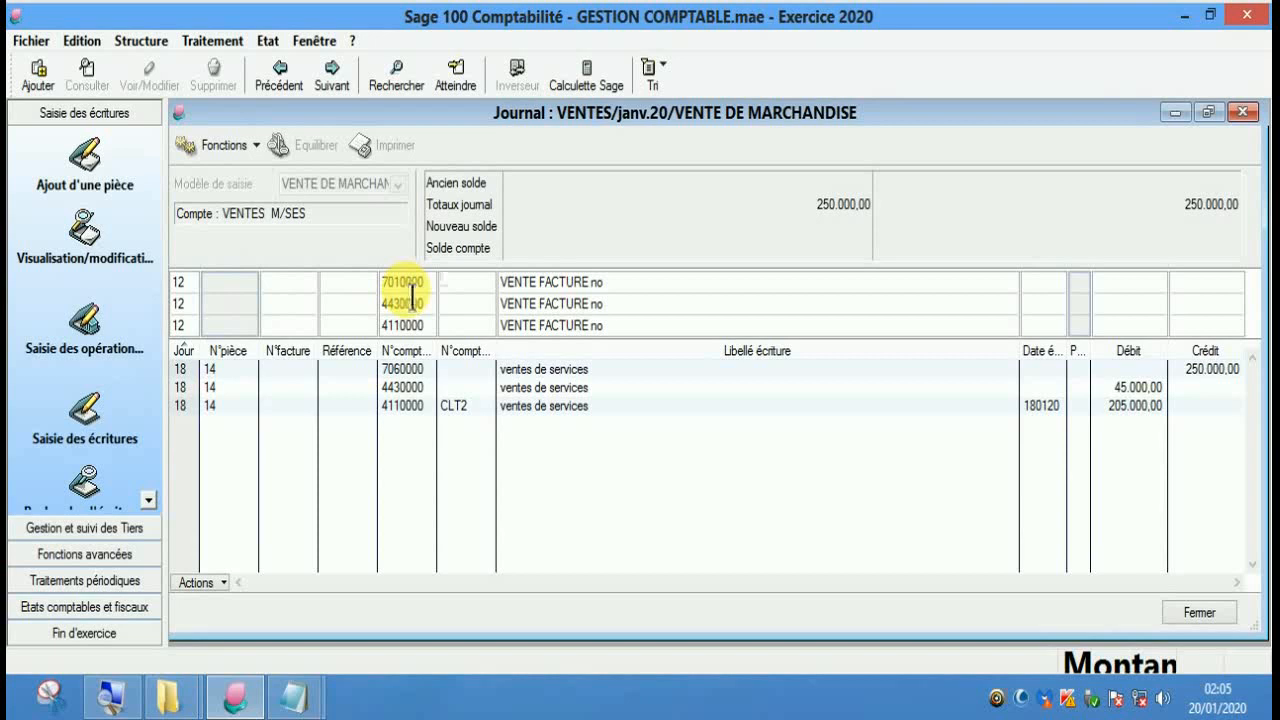
text(6)
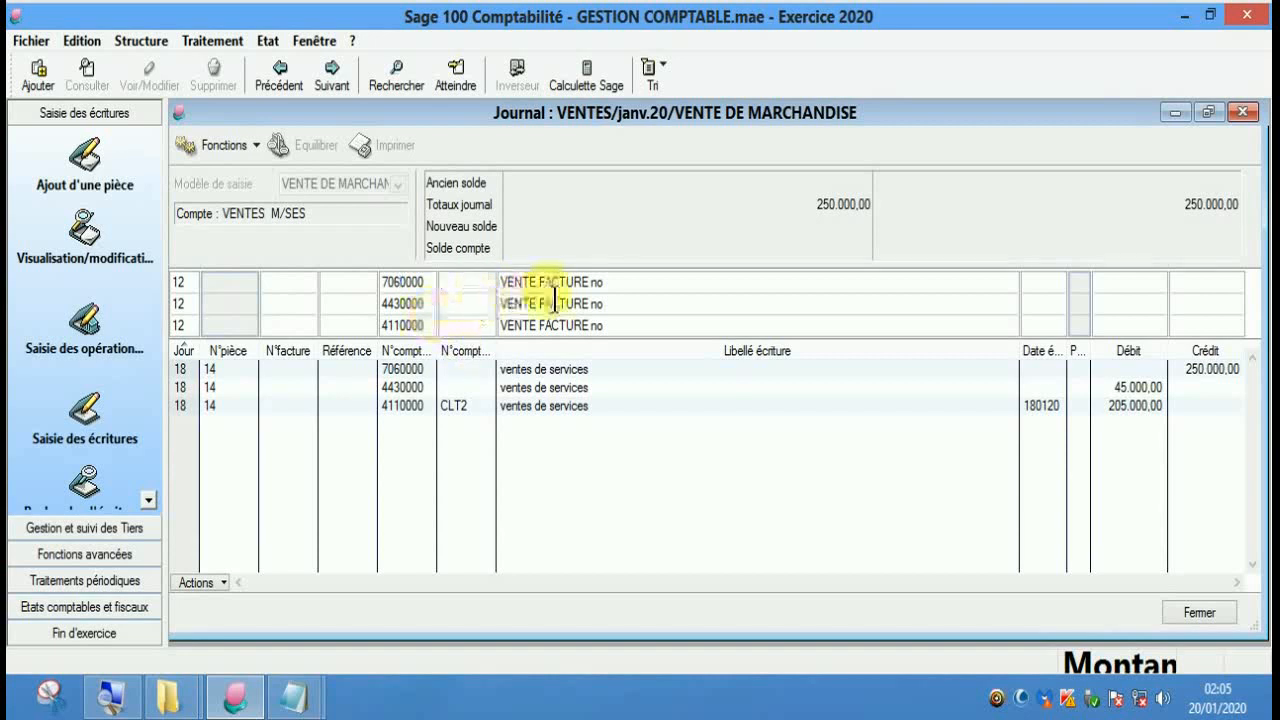
click(617, 289)
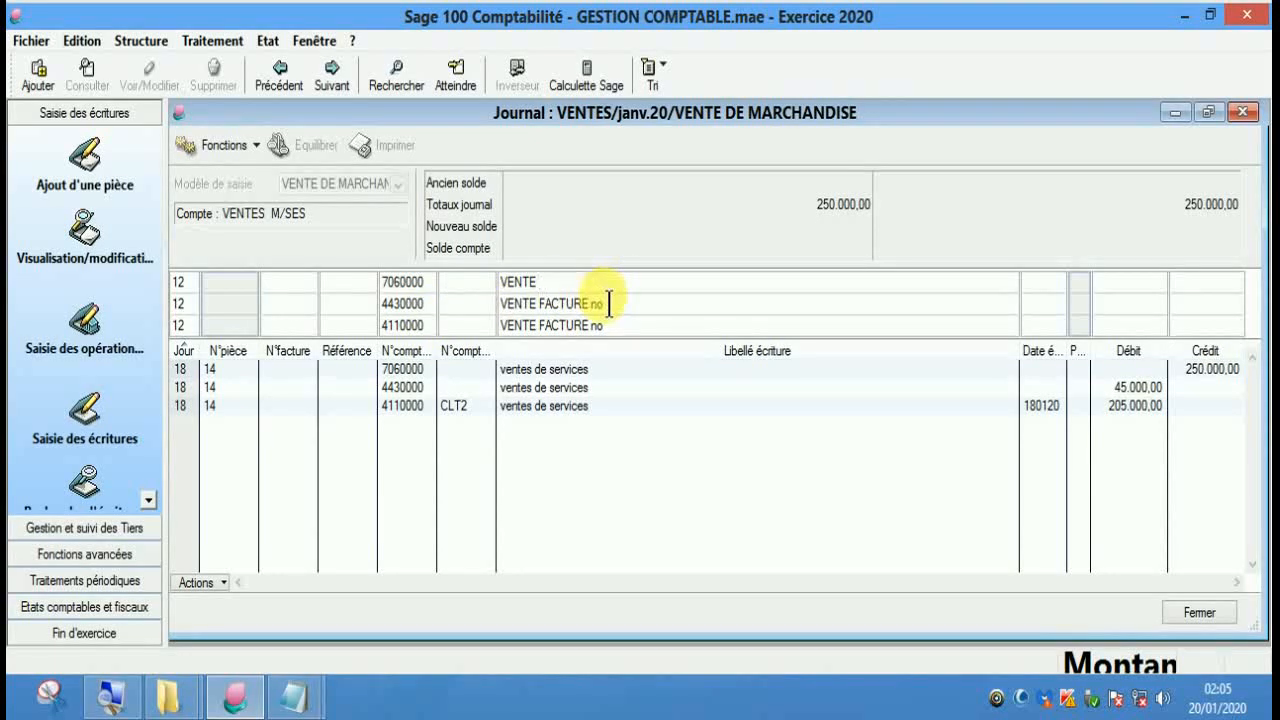
text(de services)
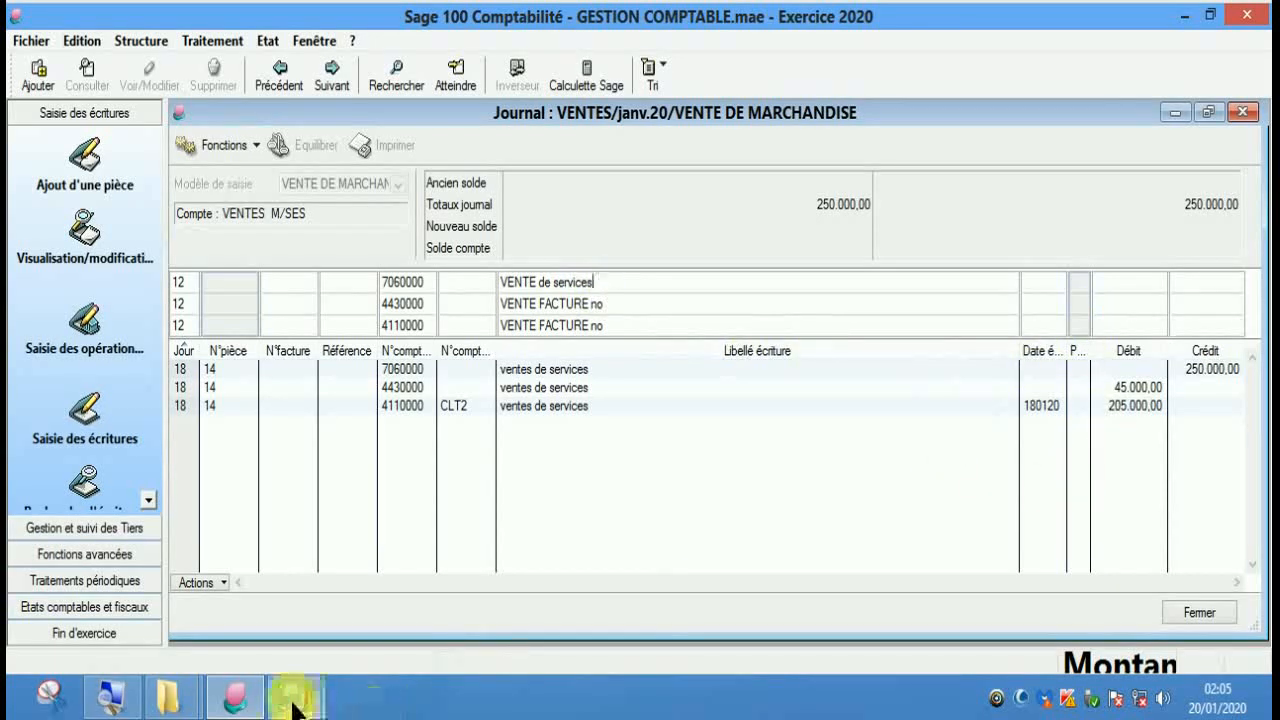
Check the 12 January operation's amount in the Bloc-notes list and enter a credit of 250000 on account 7060000 in Sage.
mouse_move(296, 706)
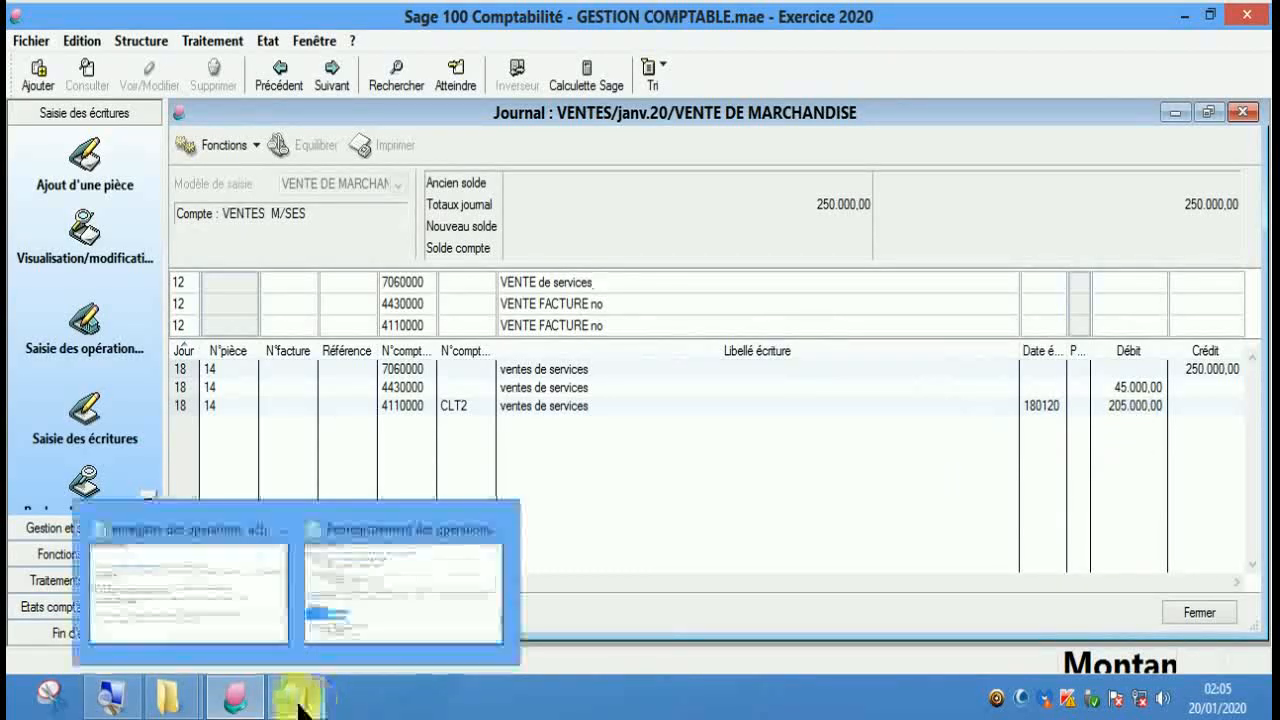
click(223, 590)
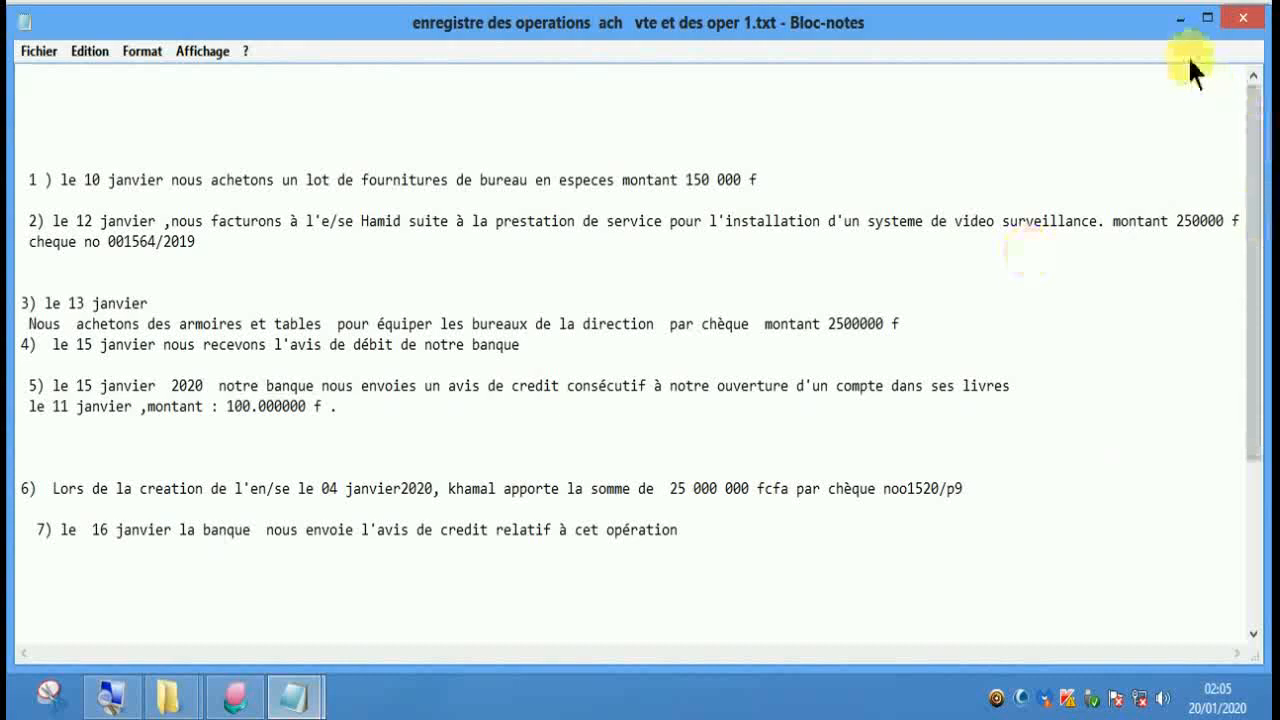
click(1188, 20)
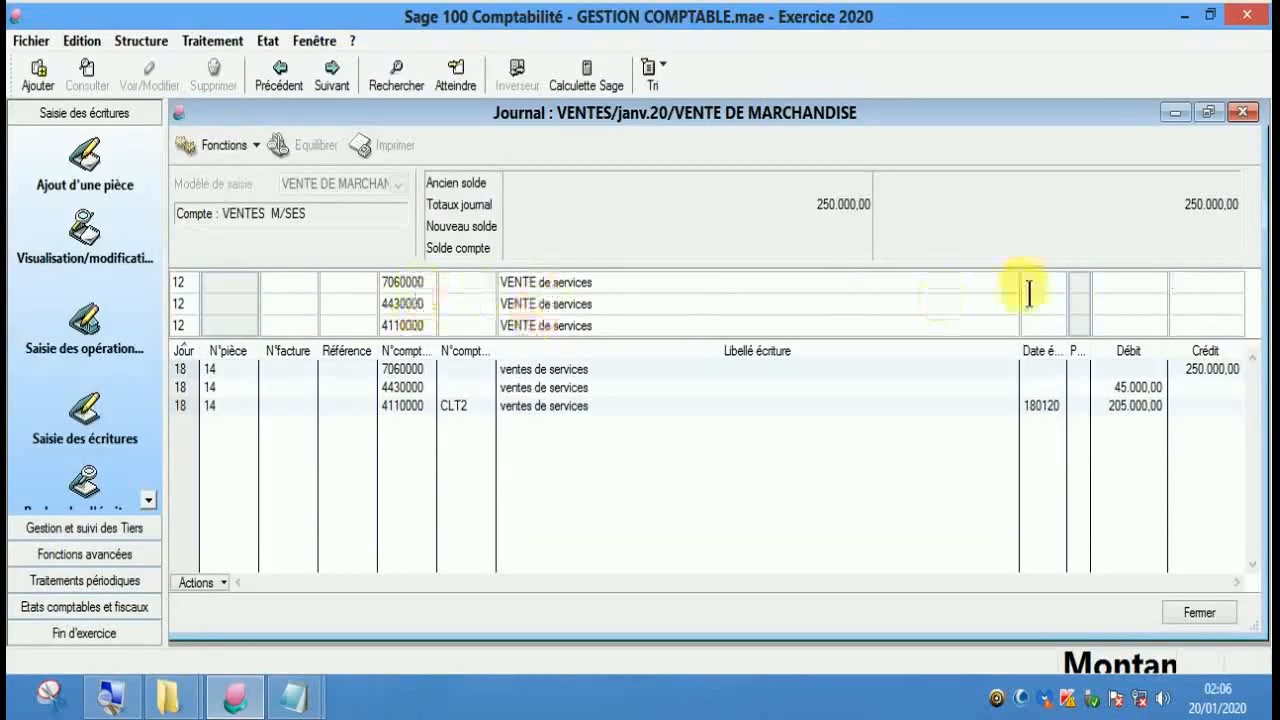
text(25000)
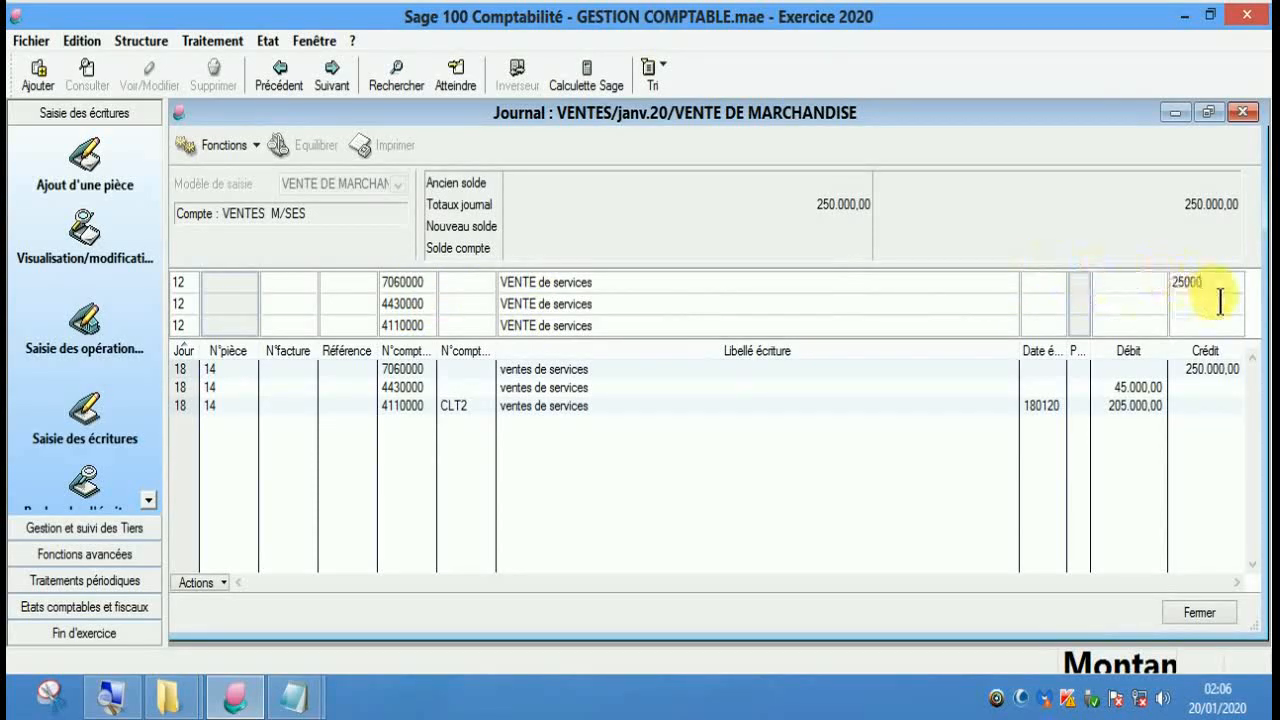
text(0)
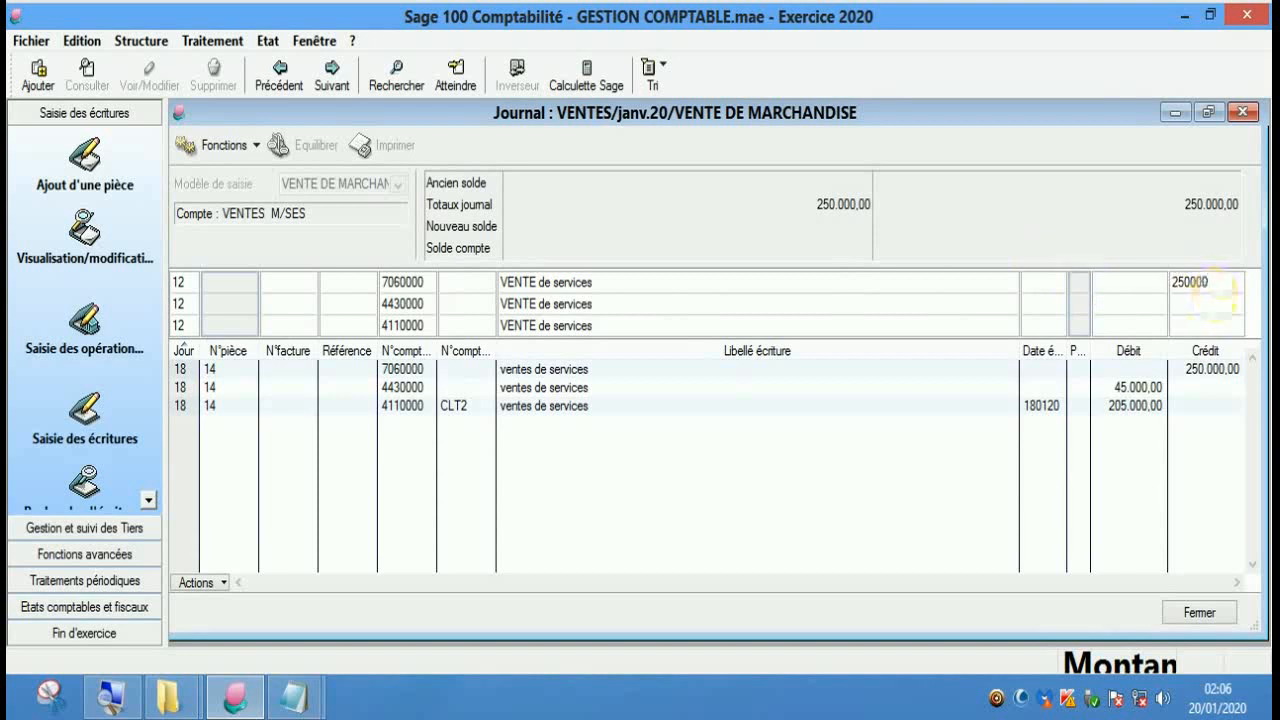
key(Return)
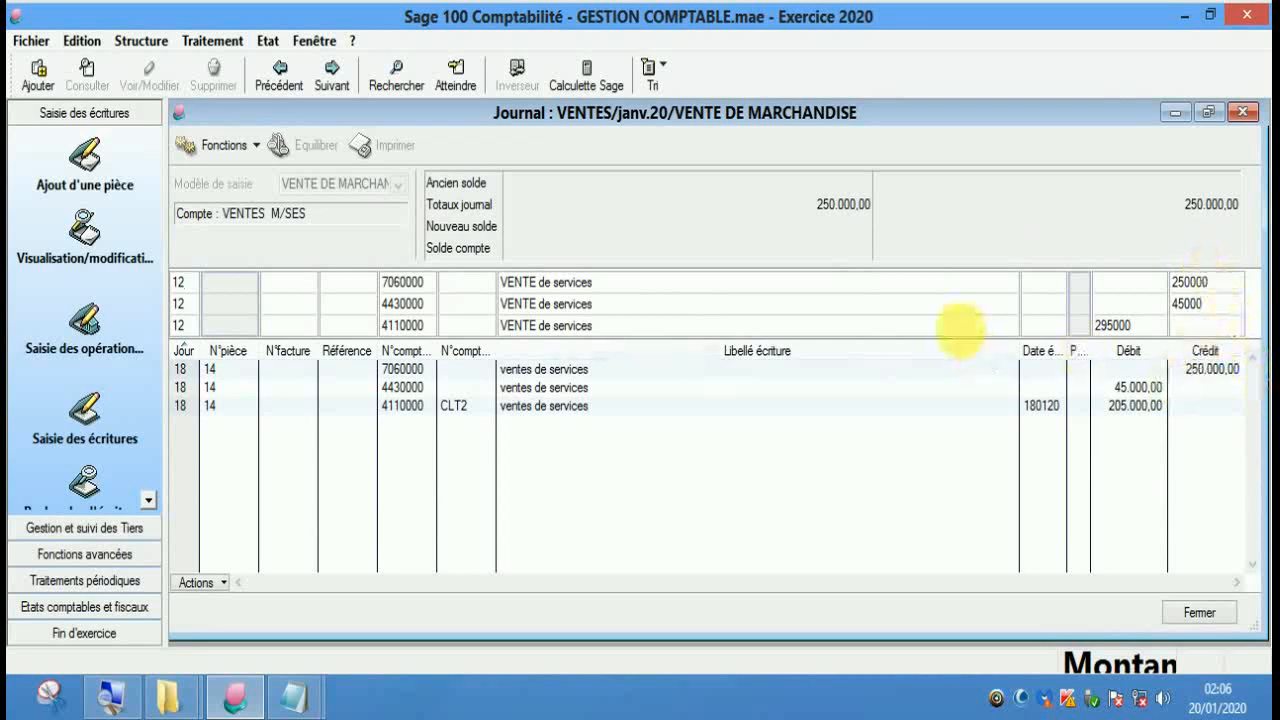
Try to record the 12 January services entry in the VENTES journal.
click(1141, 334)
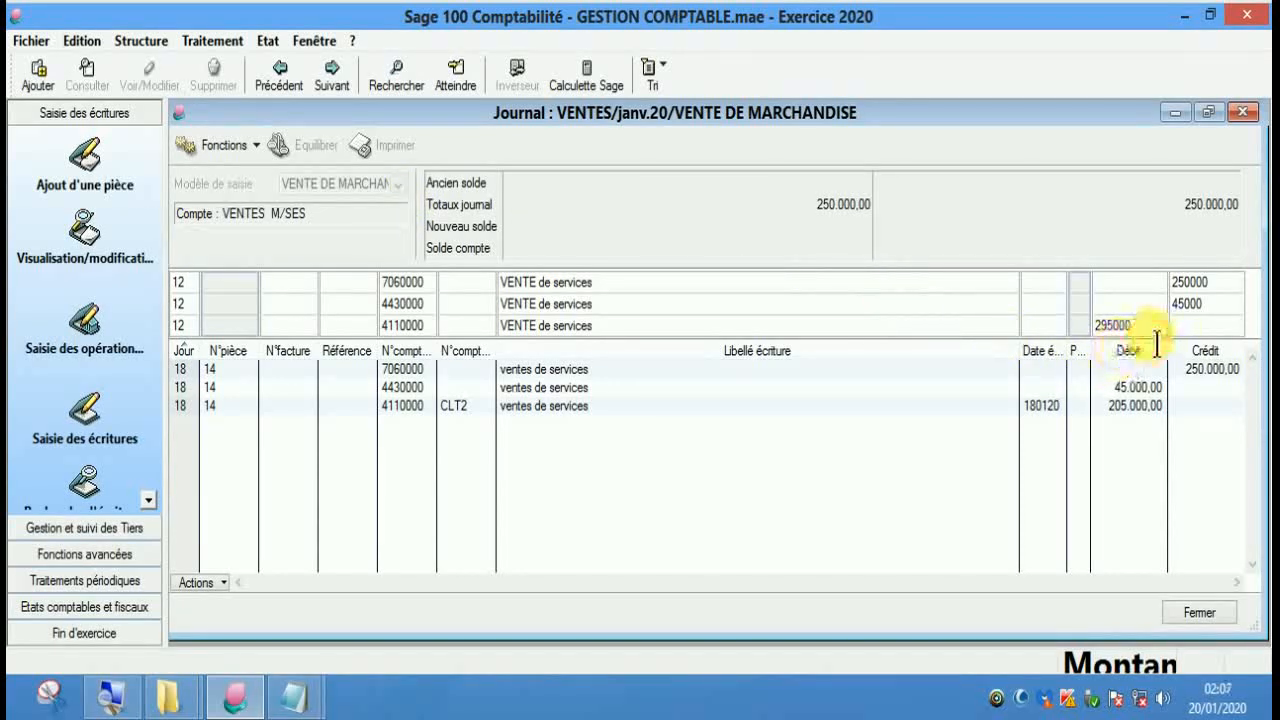
key(Return)
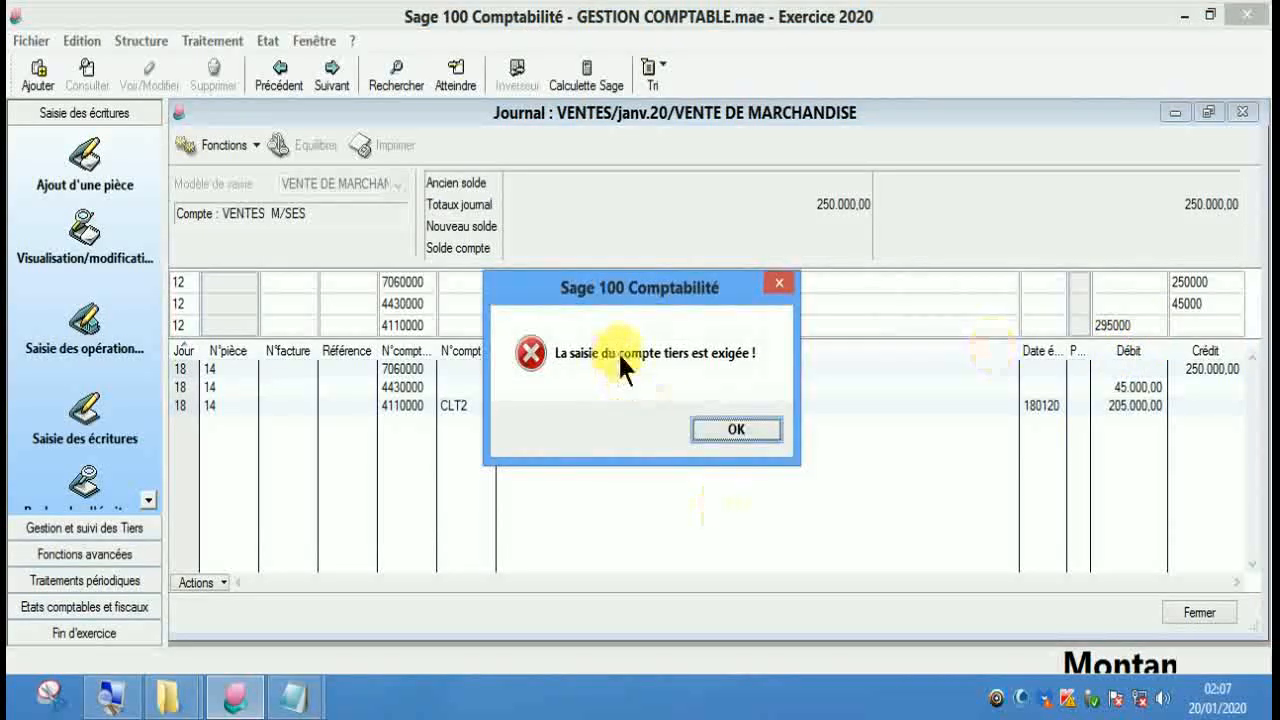
click(748, 436)
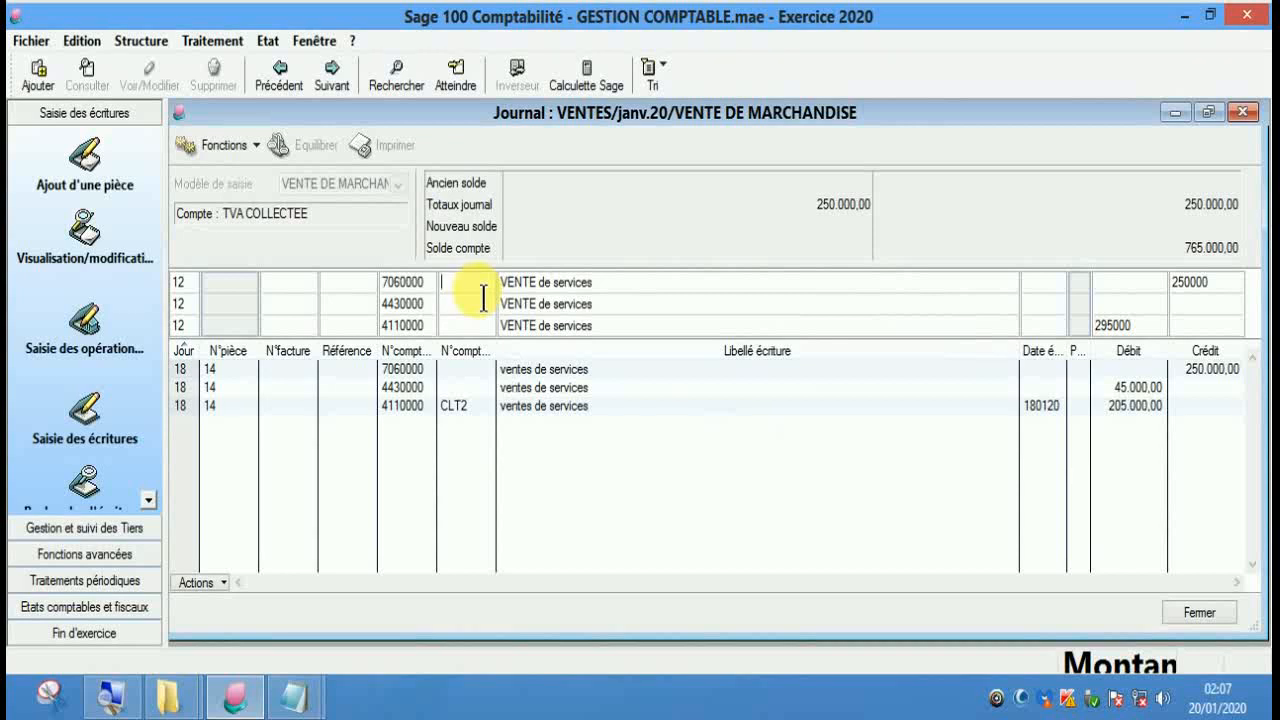
Restore the VENTES journal window to its smaller size and browse the general accounts in the Plan comptable.
double_click(713, 124)
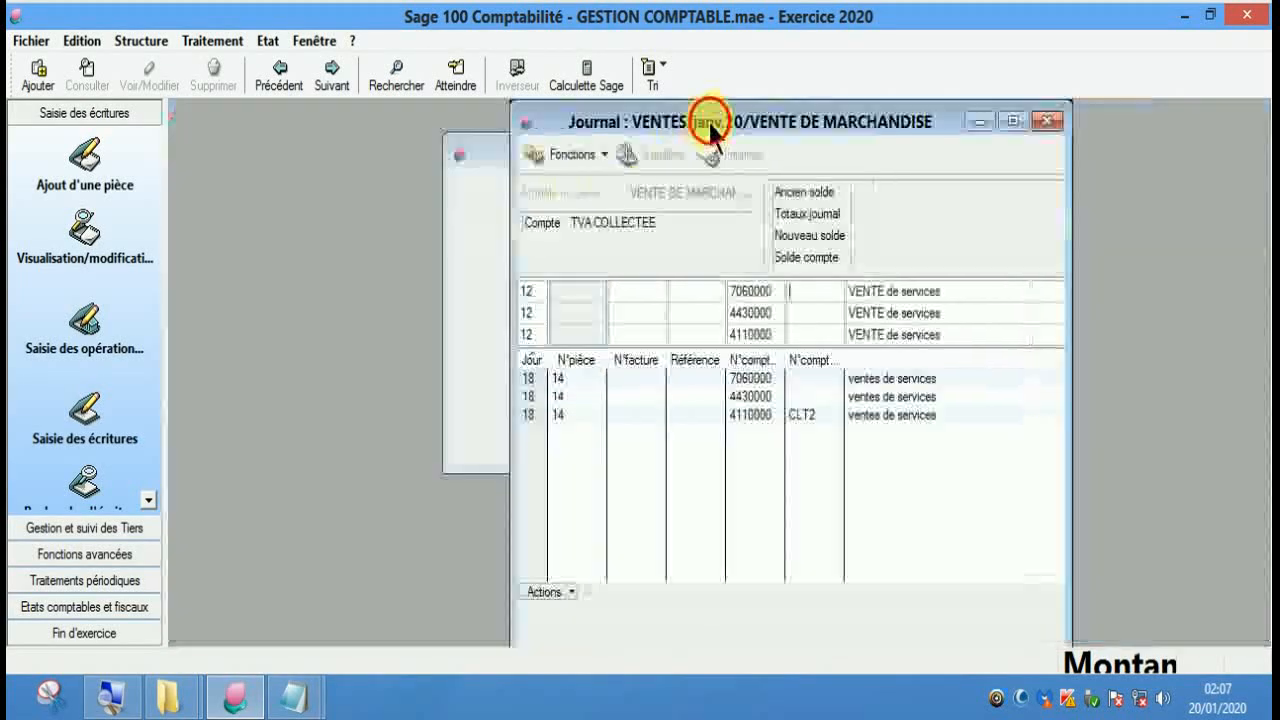
click(155, 42)
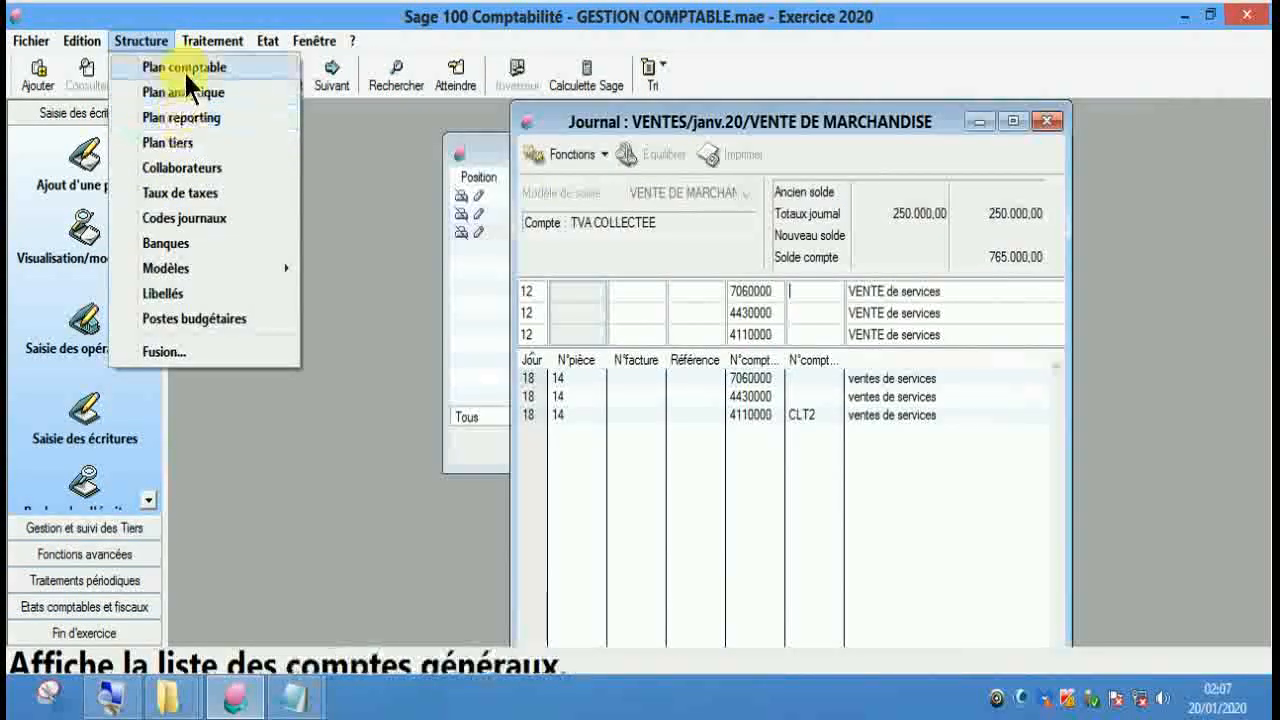
click(183, 69)
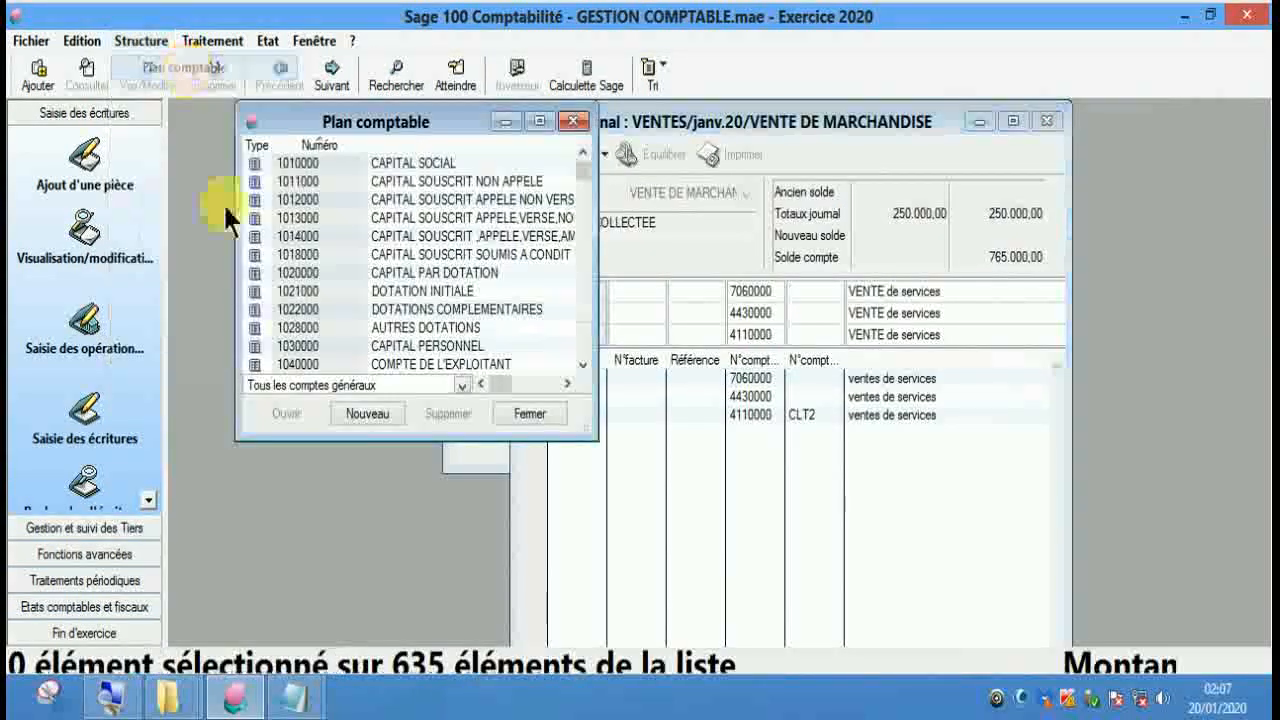
click(301, 292)
scroll(326, 328, down, 20)
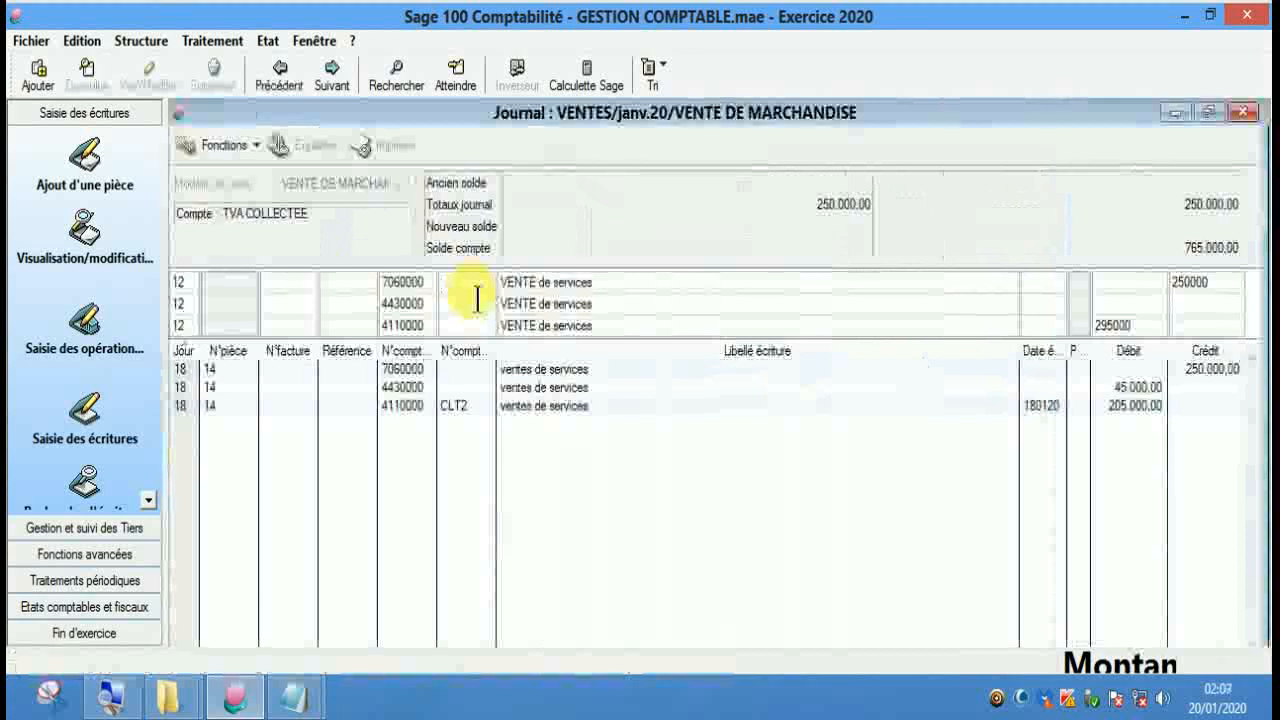
Assign the TORINO client as the third-party account on the 7060000 line of the sales entry.
double_click(466, 286)
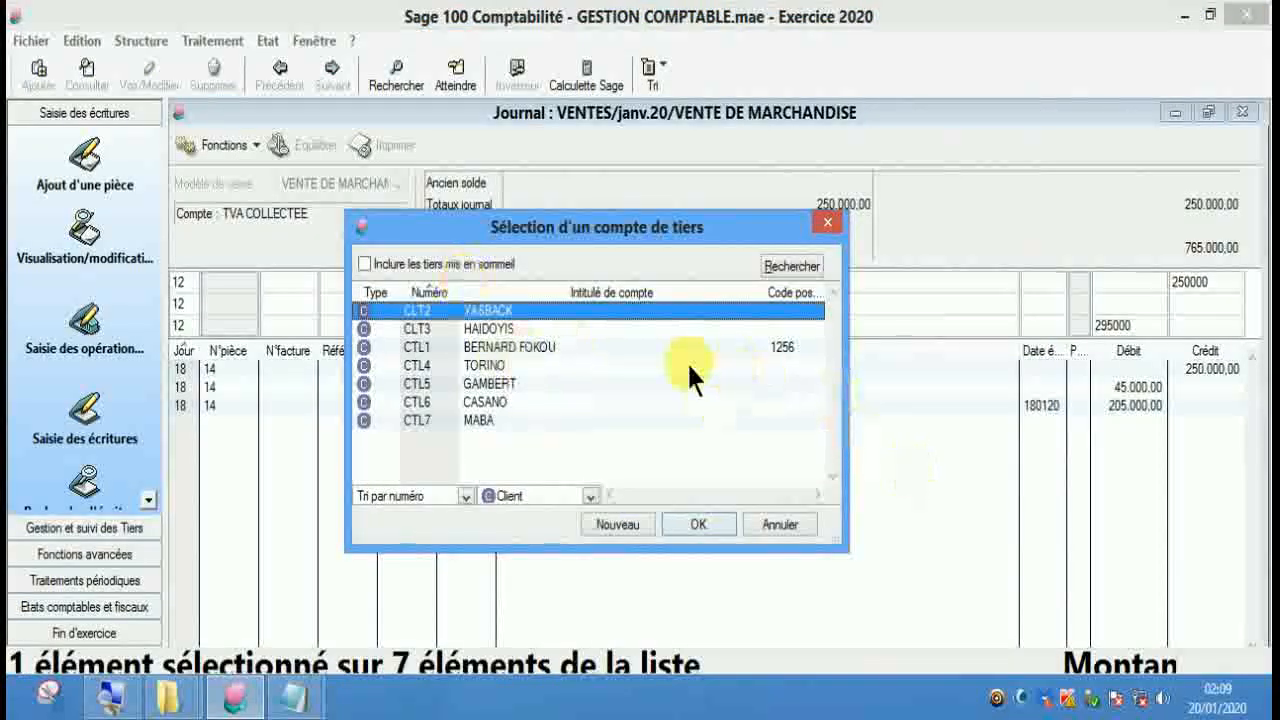
click(486, 364)
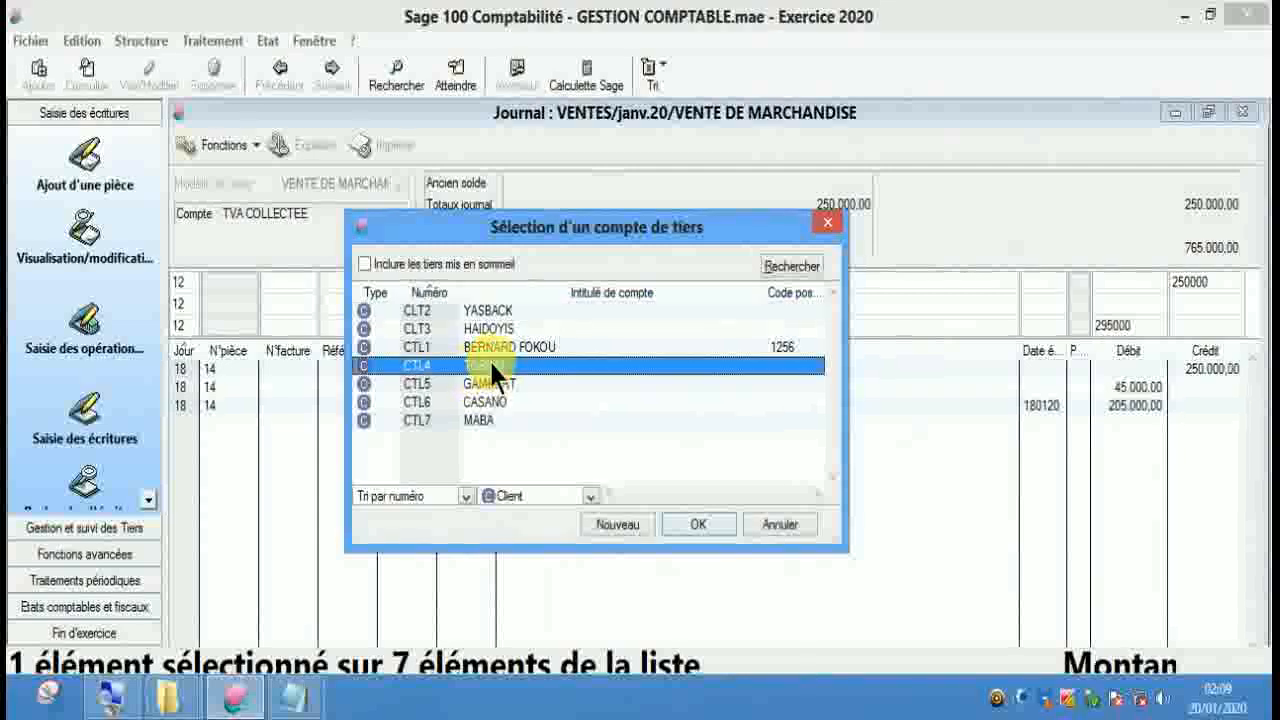
click(703, 525)
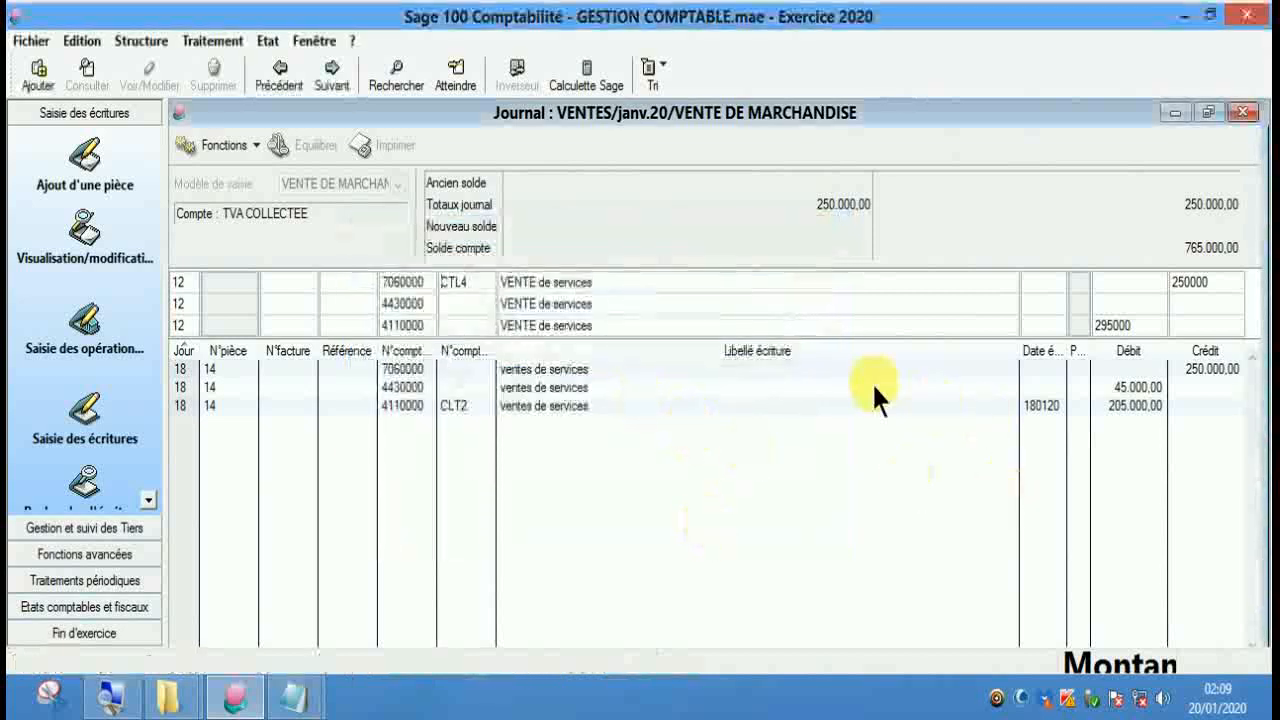
key(Return)
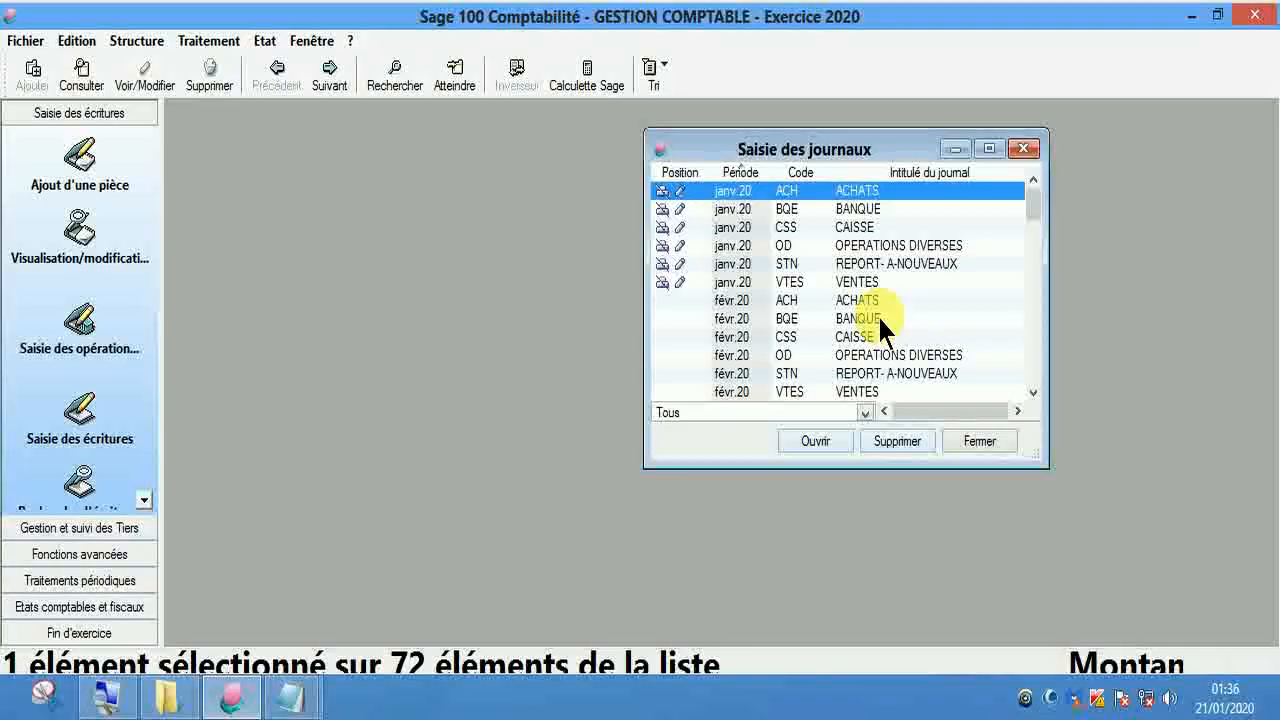
Reopen the journal list, open the January 2020 ACHATS journal and maximize its window.
click(1025, 148)
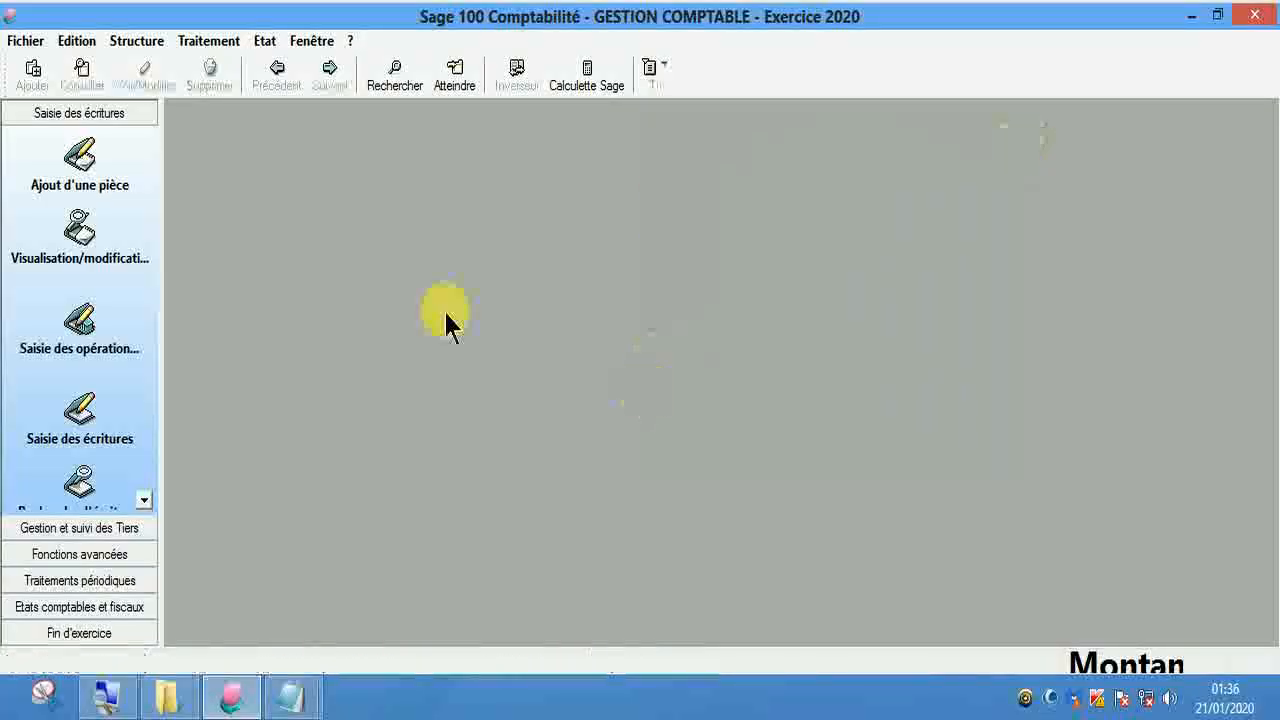
click(225, 44)
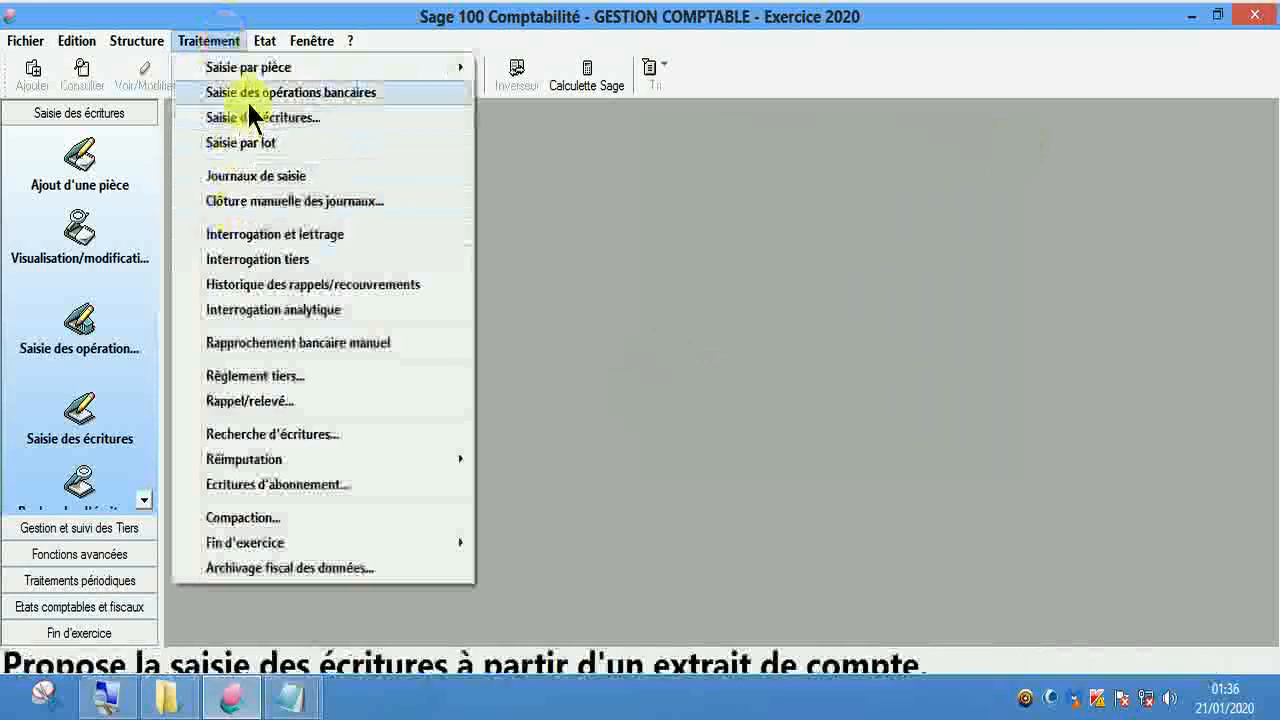
click(258, 178)
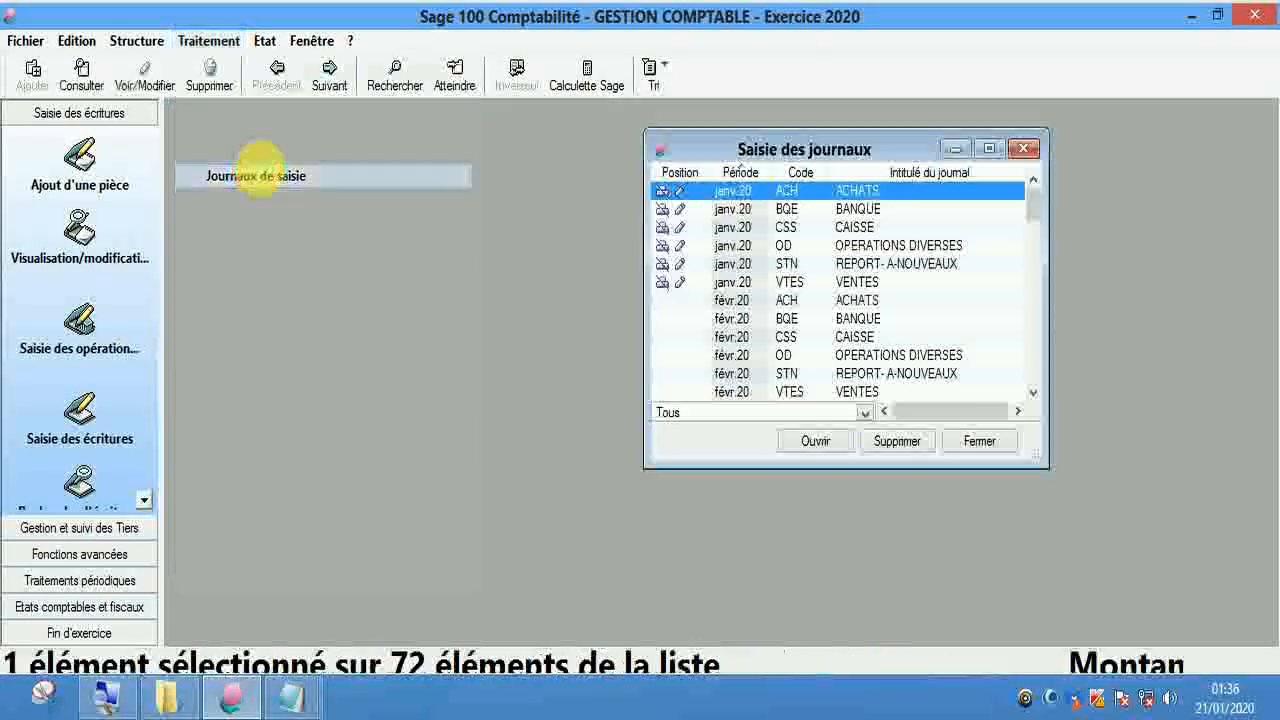
double_click(778, 200)
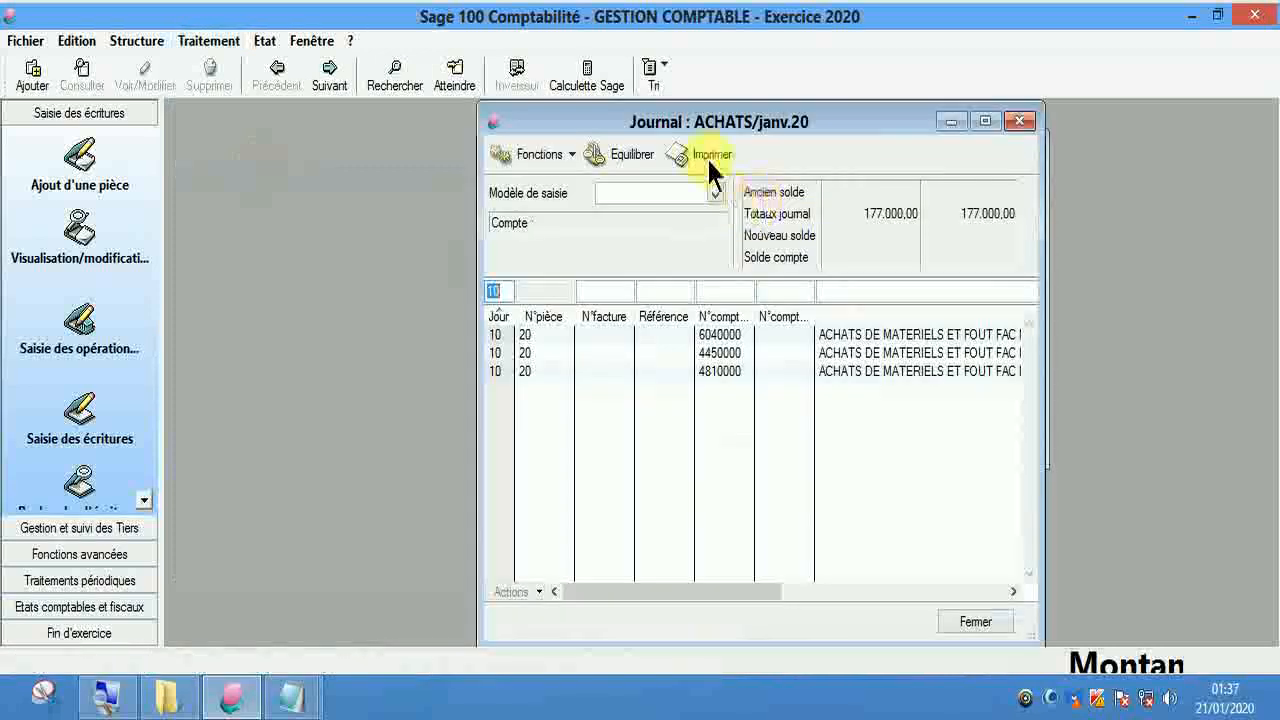
double_click(745, 121)
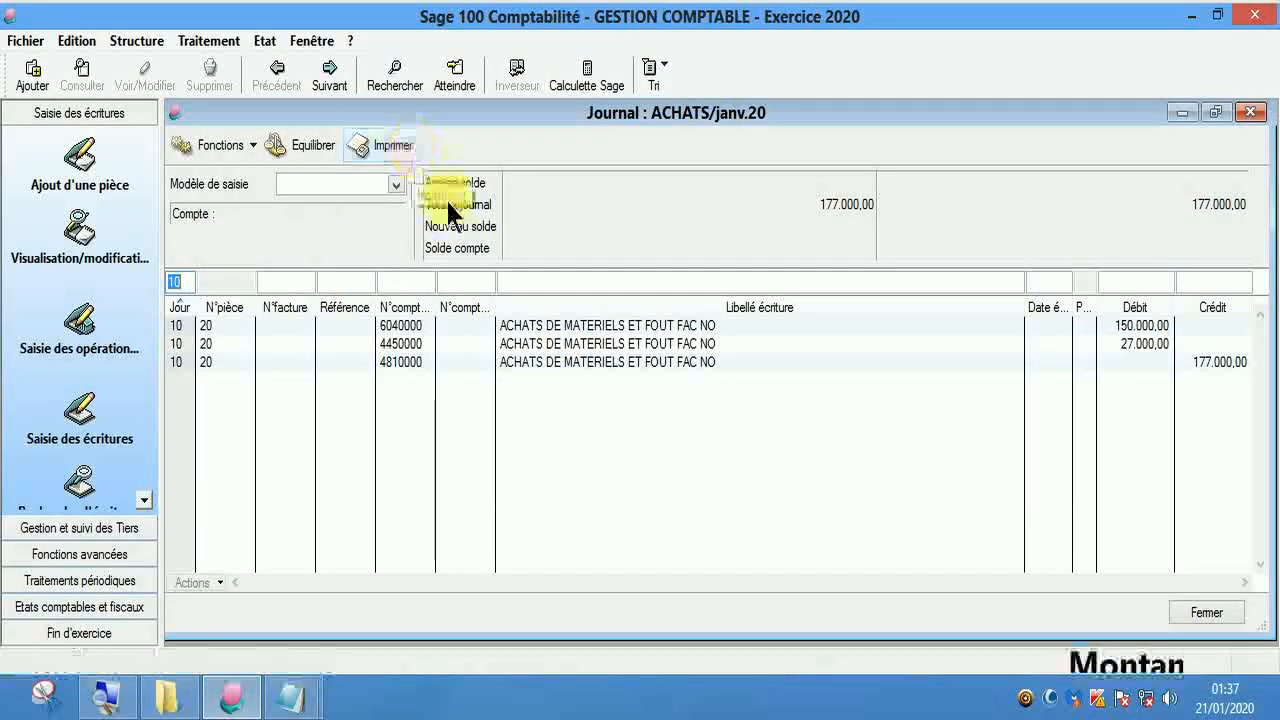
Apply the ACHAT D'IMMOBILISATION entry template in the ACHATS journal and set the entry's day to 12.
click(396, 183)
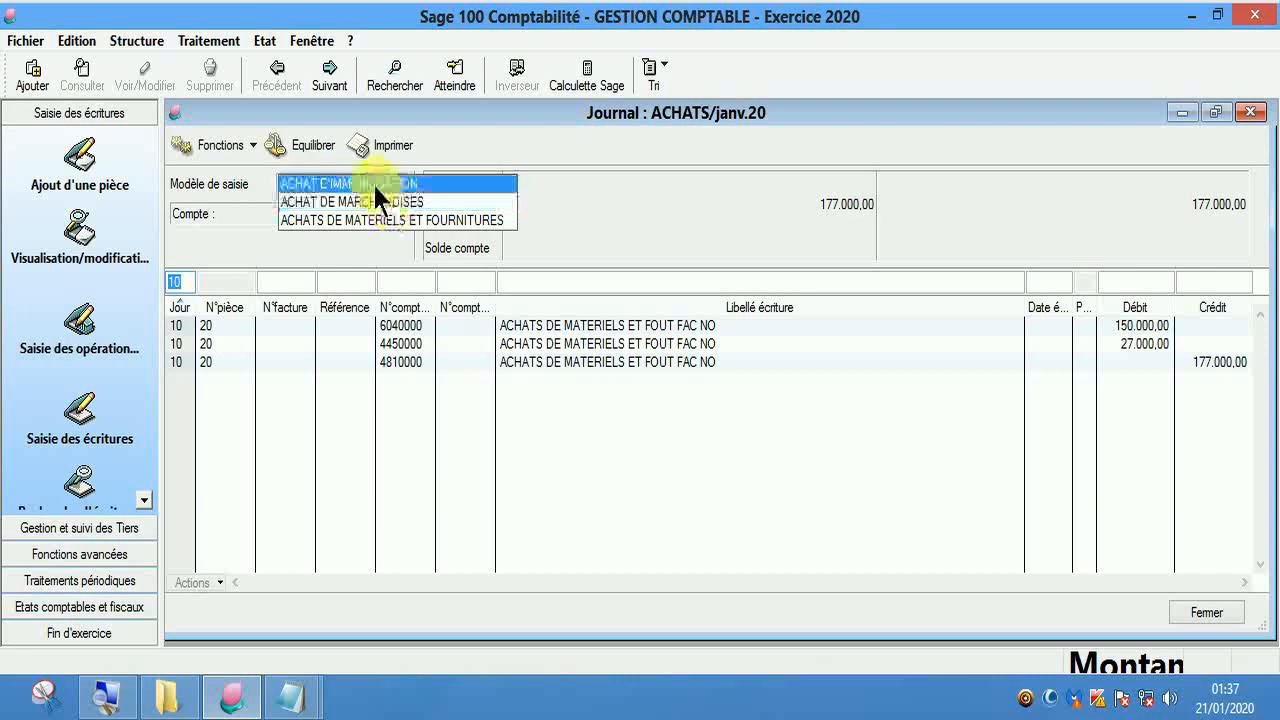
click(375, 186)
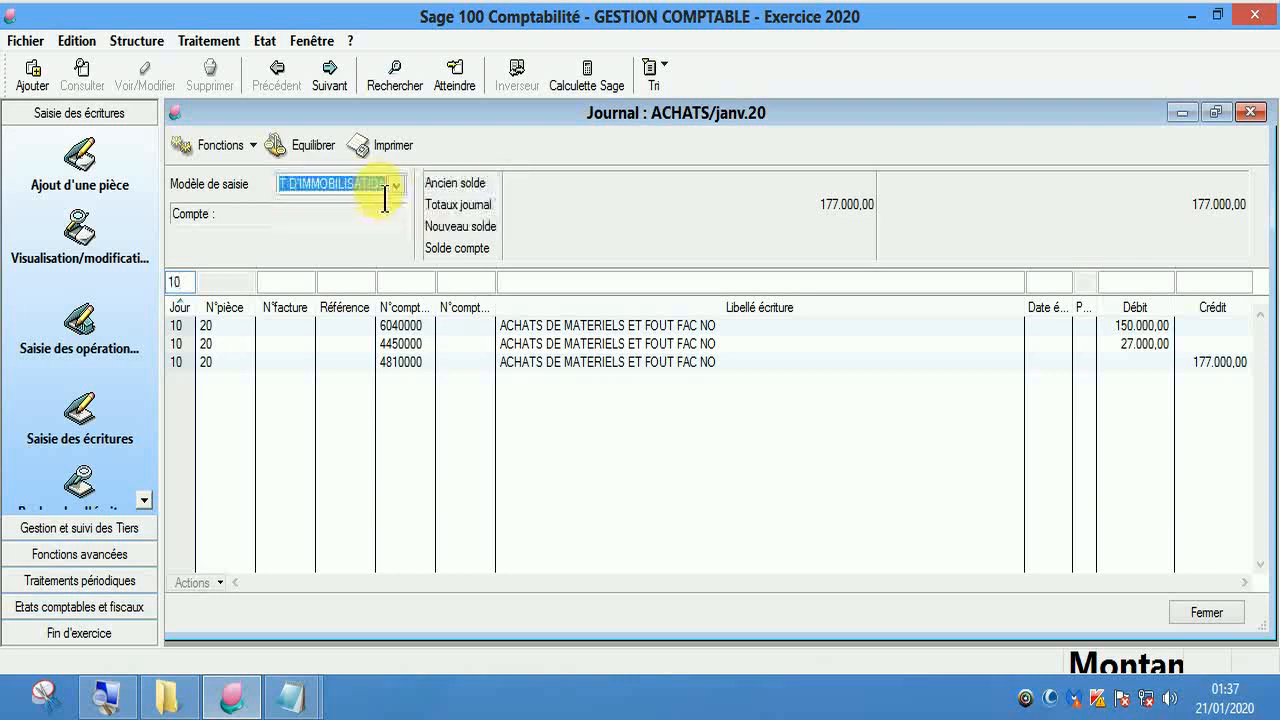
key(Tab)
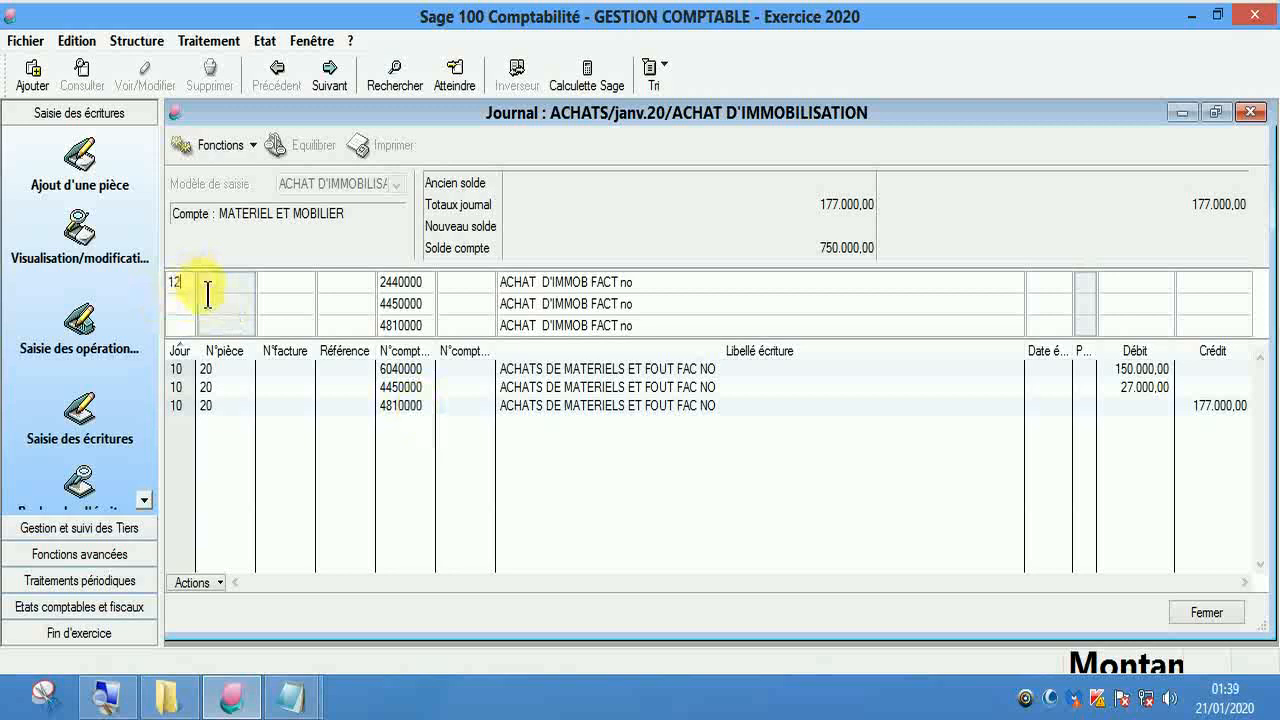
key(Tab)
key(Tab)
key(Tab)
key(Tab)
key(Tab)
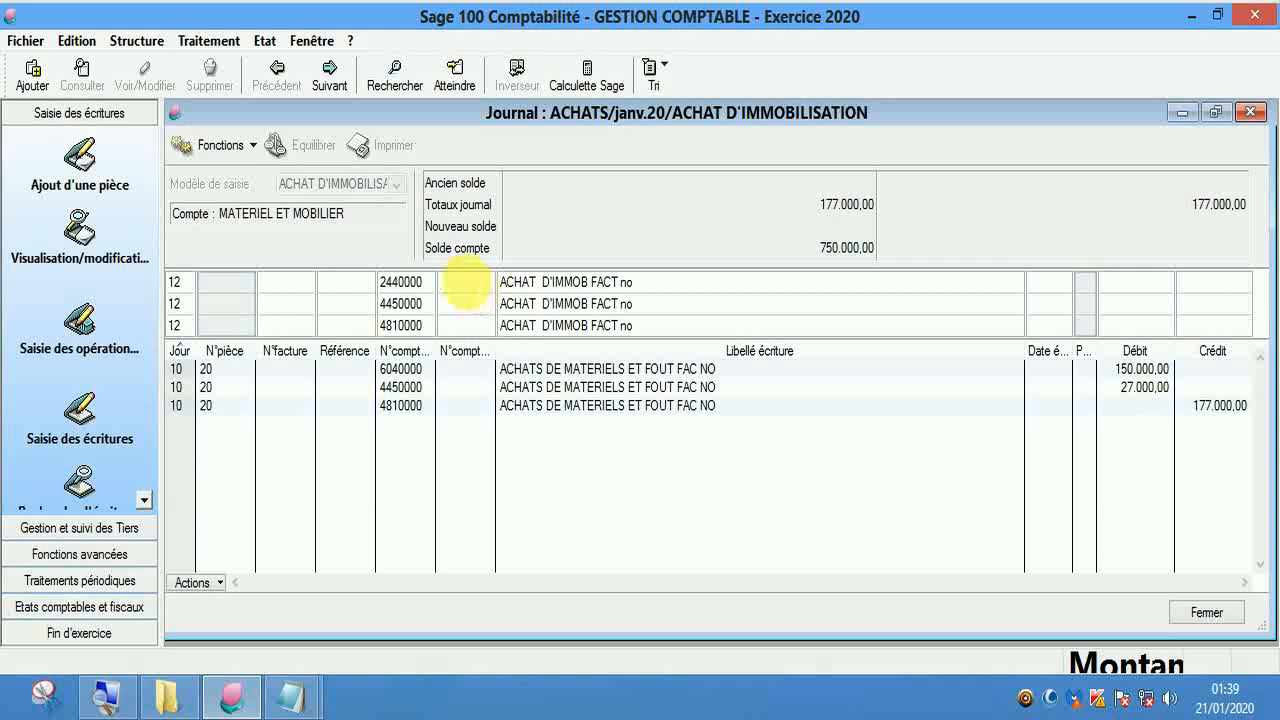
Assign the AFRMOBILIER supplier as the third-party account of the fixed-asset purchase entry, keeping the template's label.
double_click(465, 282)
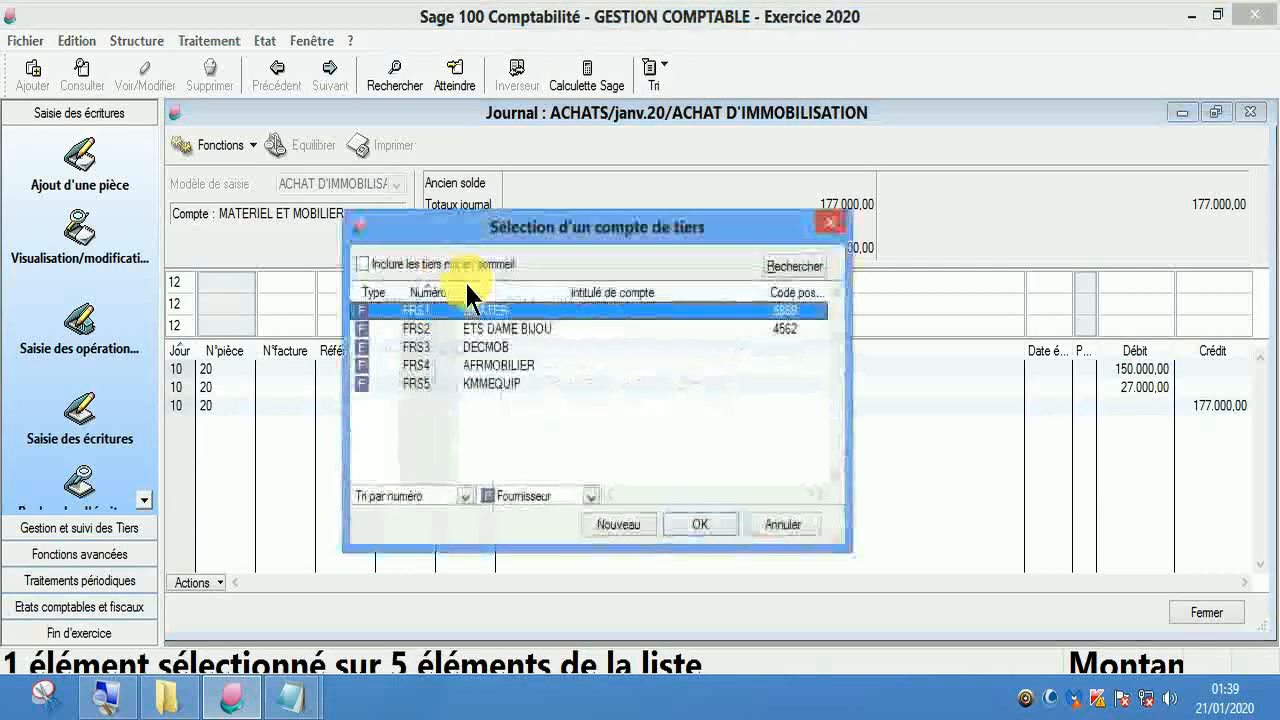
click(499, 366)
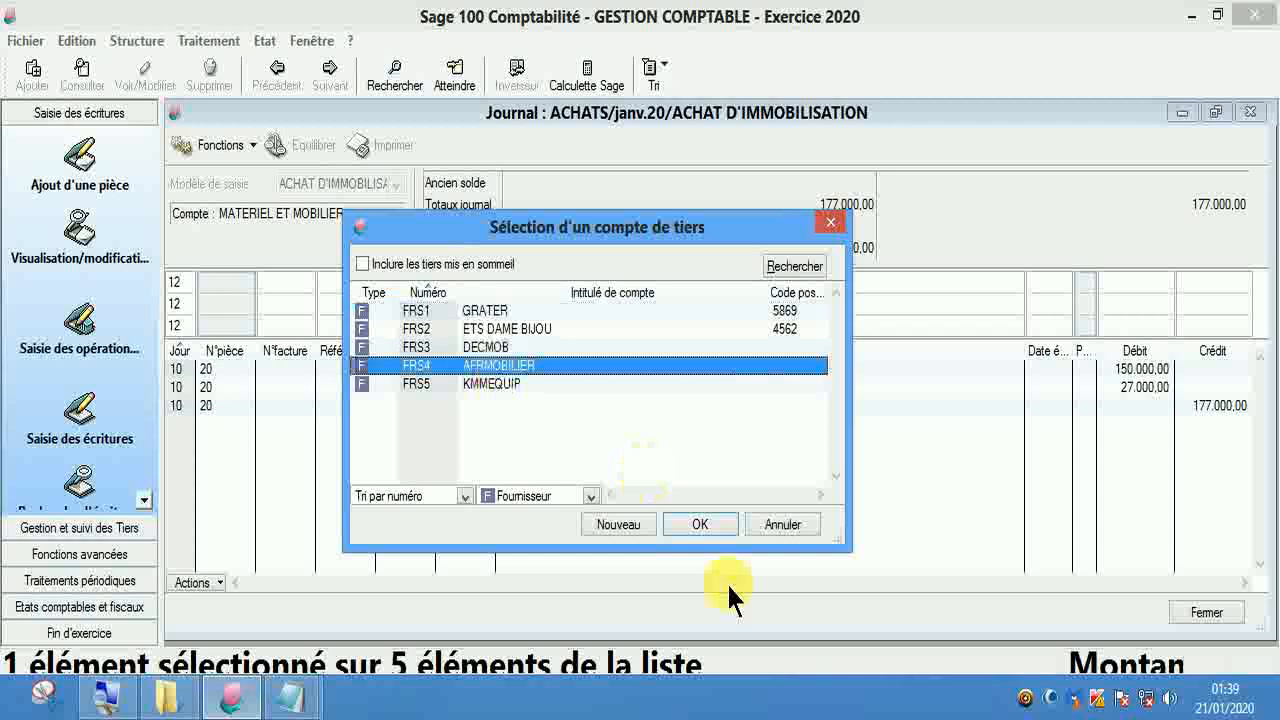
click(683, 527)
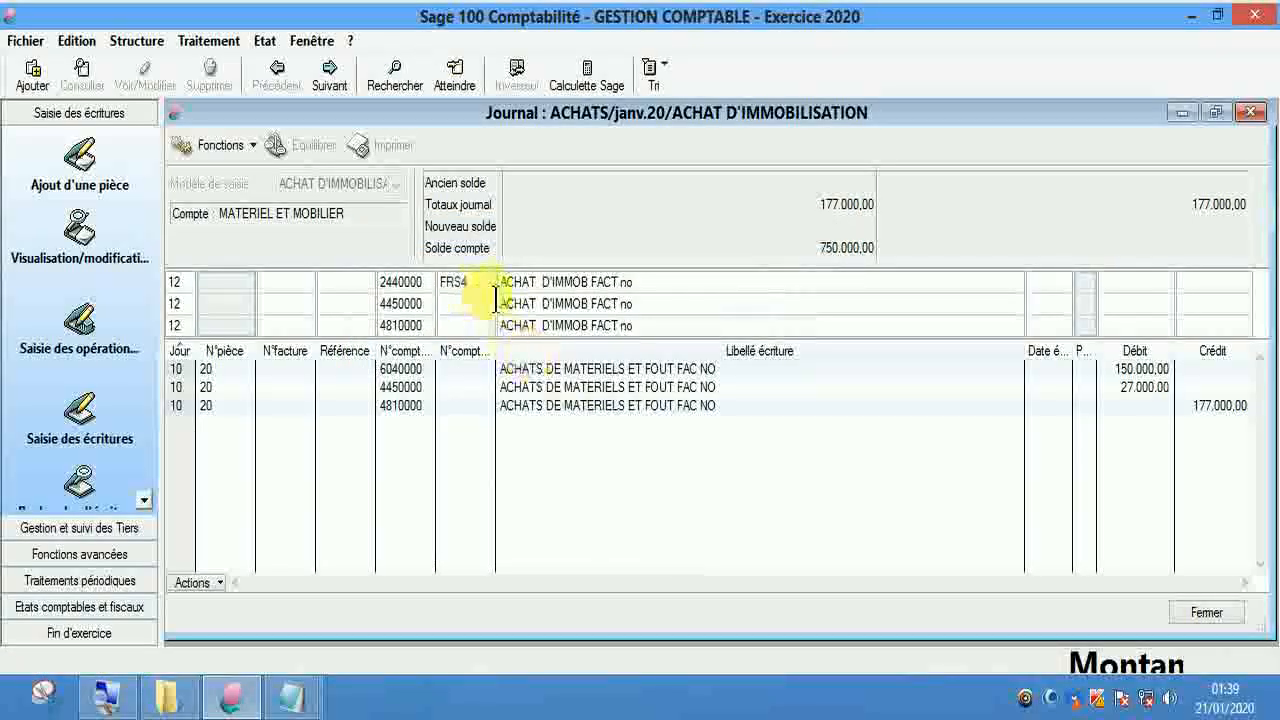
click(816, 310)
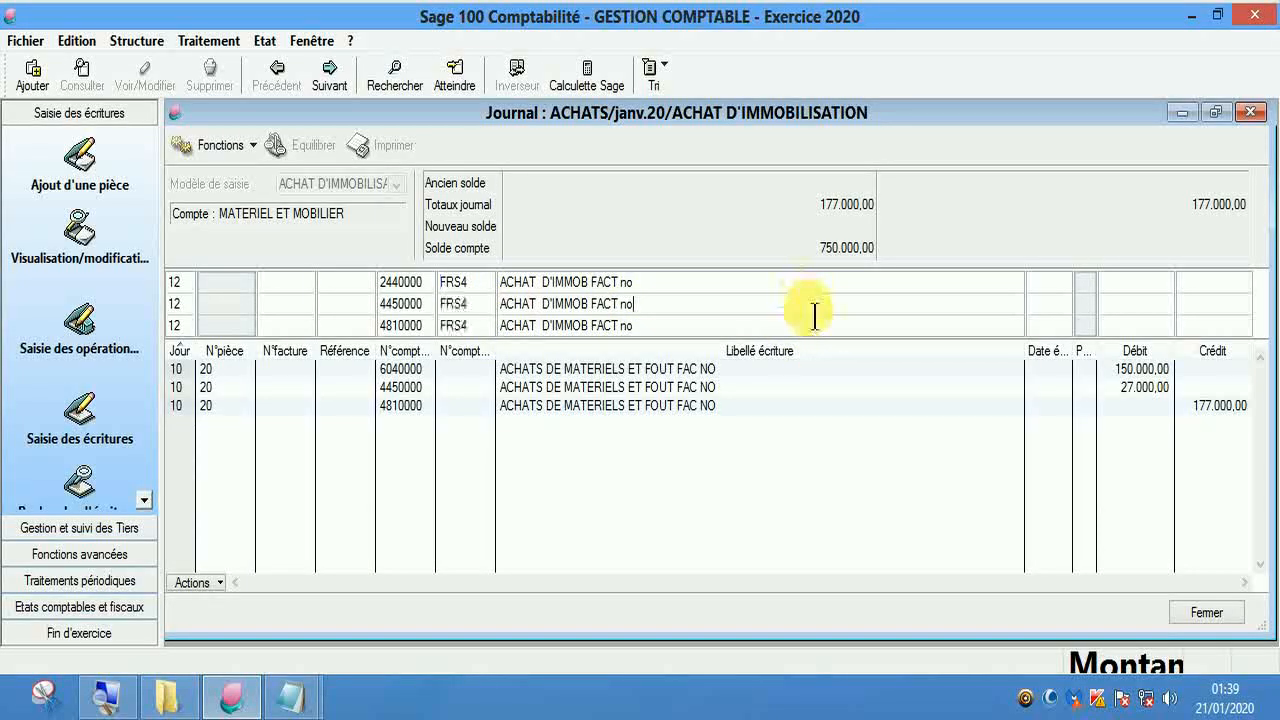
key(Return)
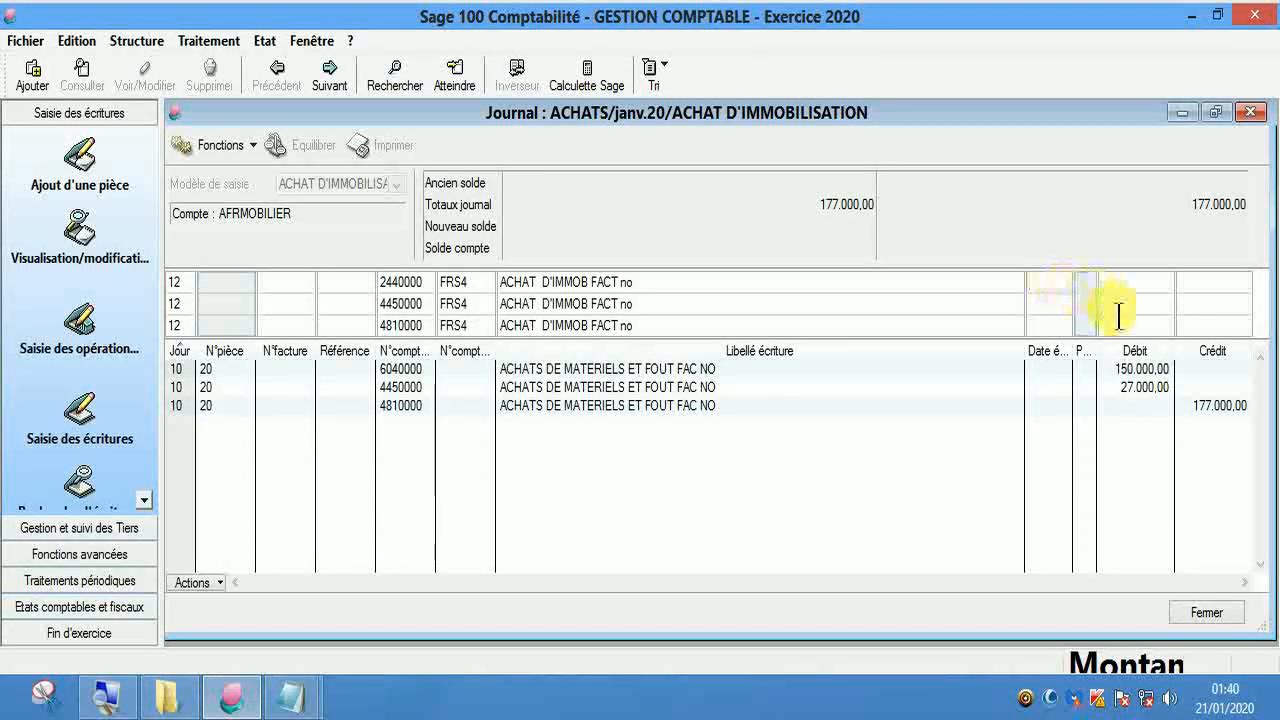
Enter a debit of 250000 on the 2440000 line and record the fixed-asset purchase entry with the template's computed tax and supplier amounts.
text(250000)
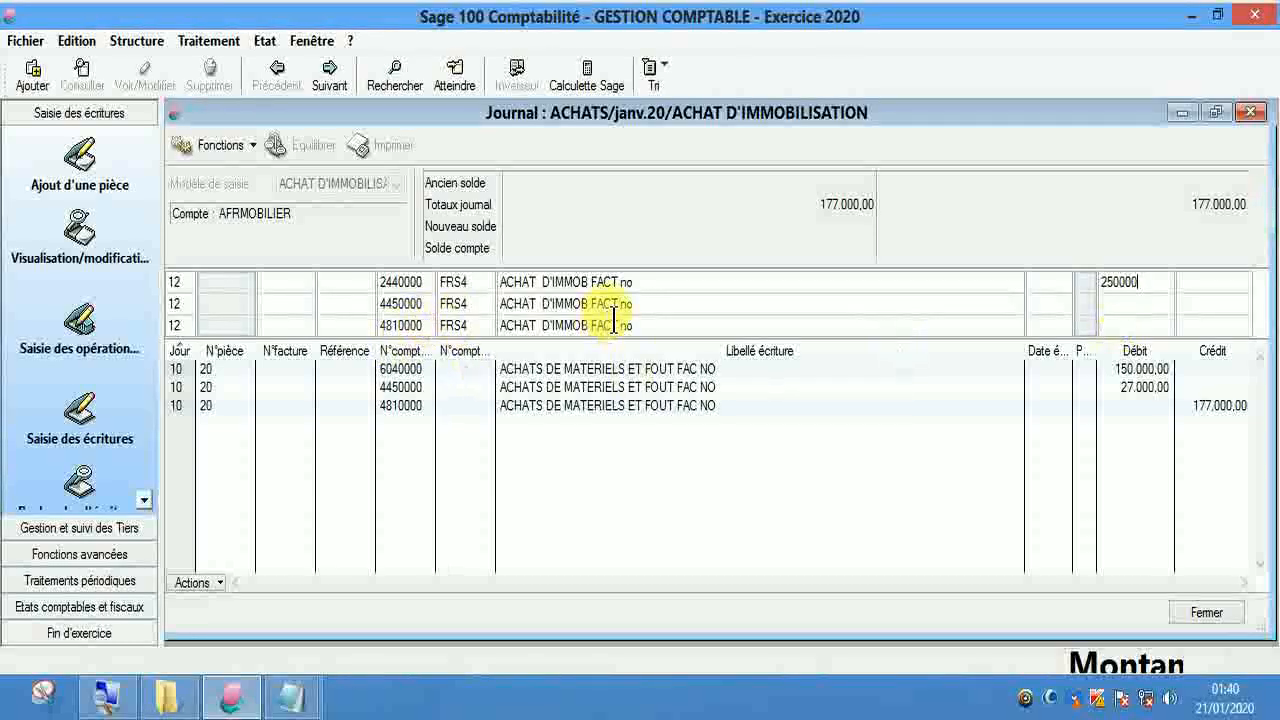
key(Return)
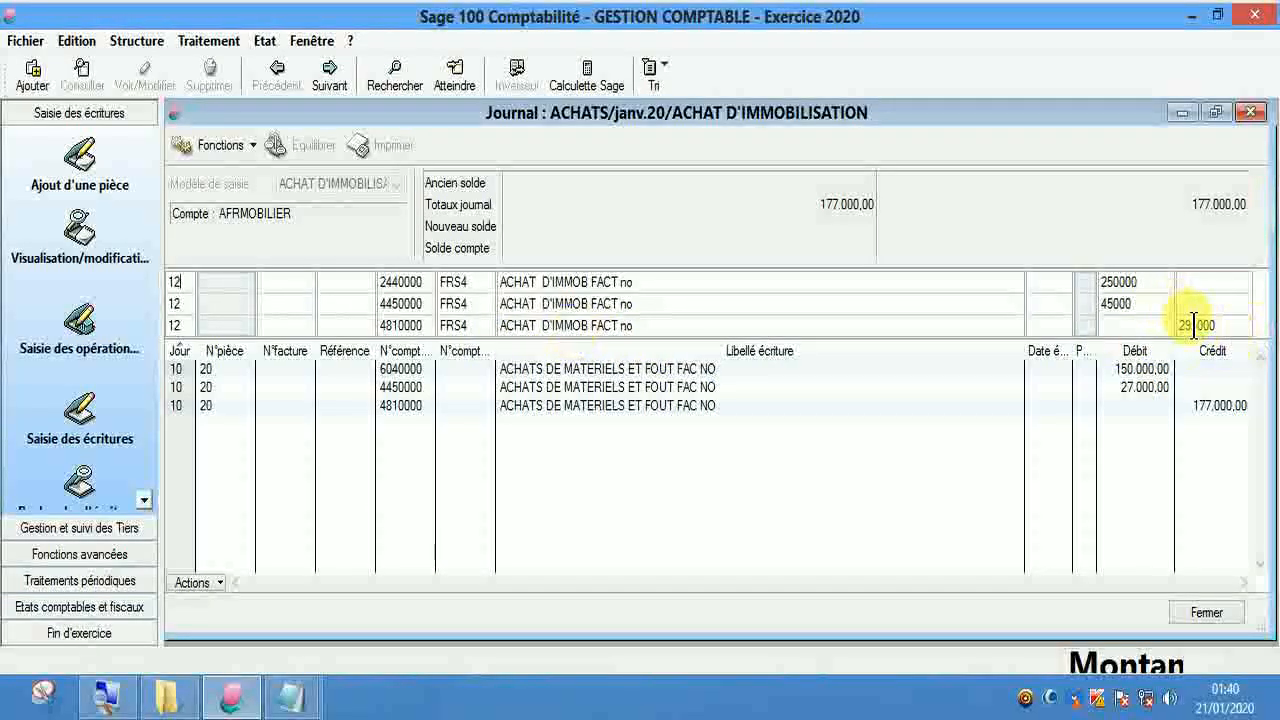
key(Return)
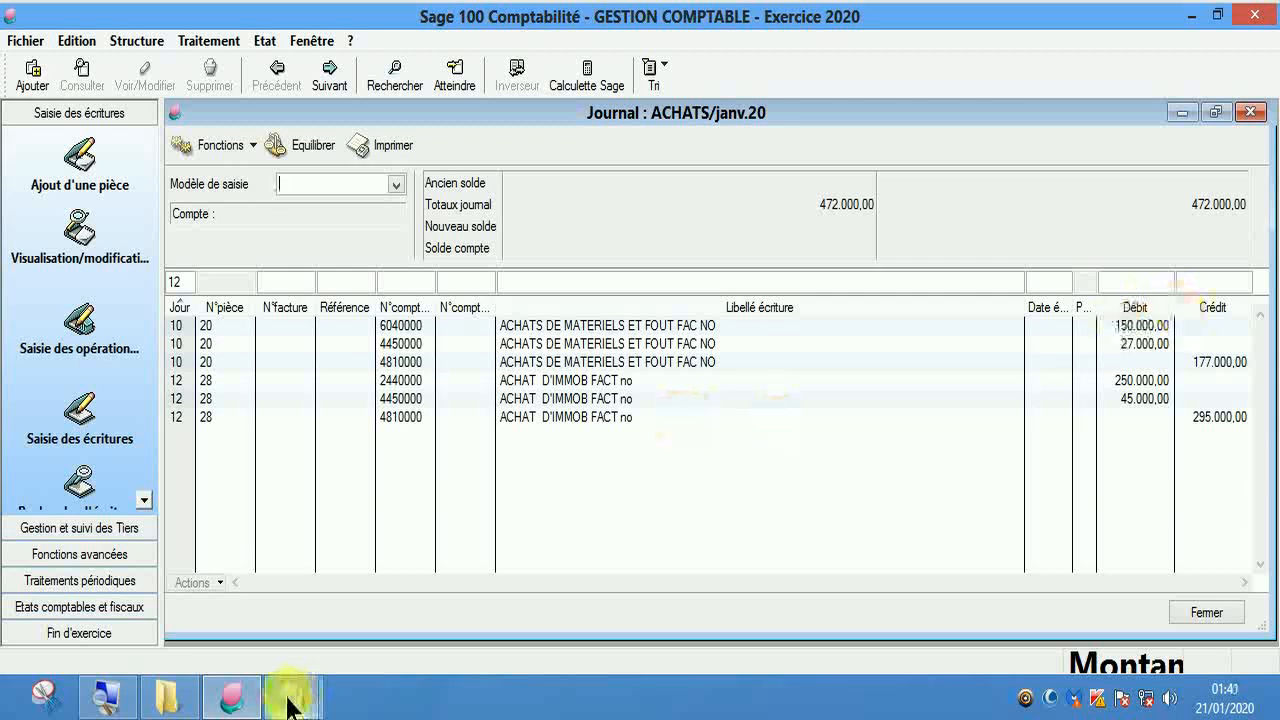
Review the January operations list in Notepad, and close the ACHATS journal and the journal list in Sage 100.
mouse_move(288, 700)
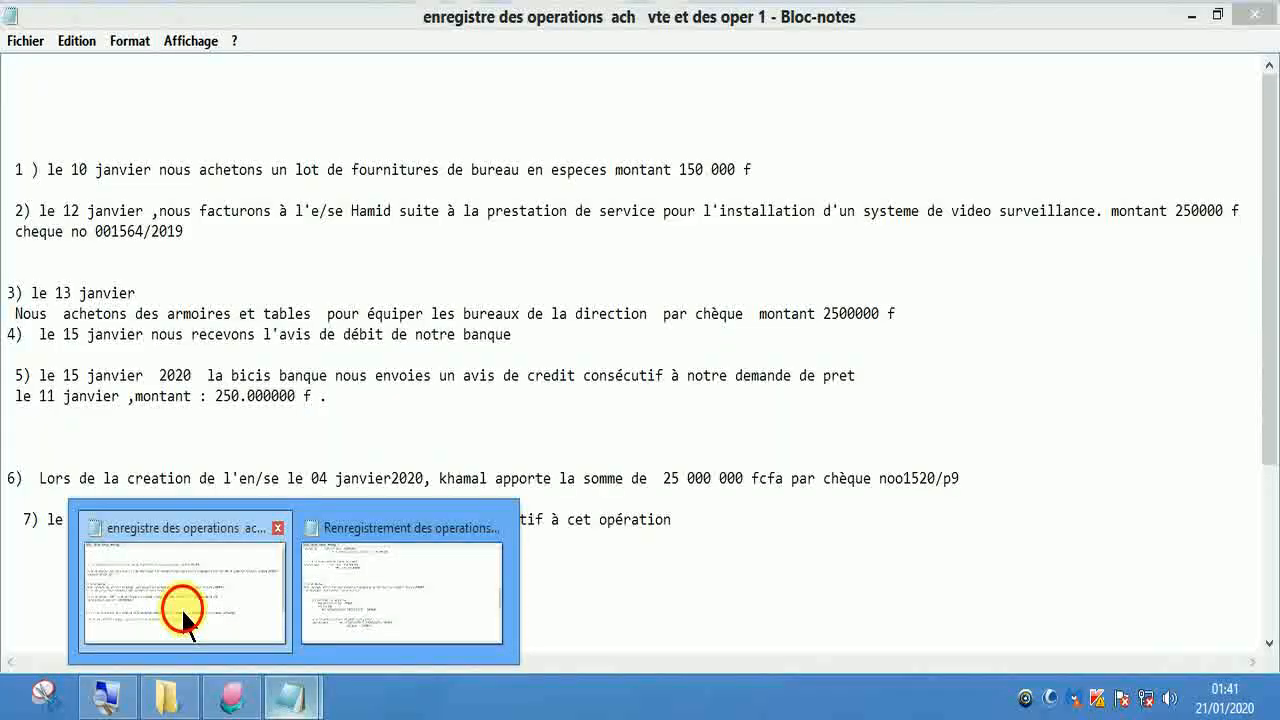
click(180, 607)
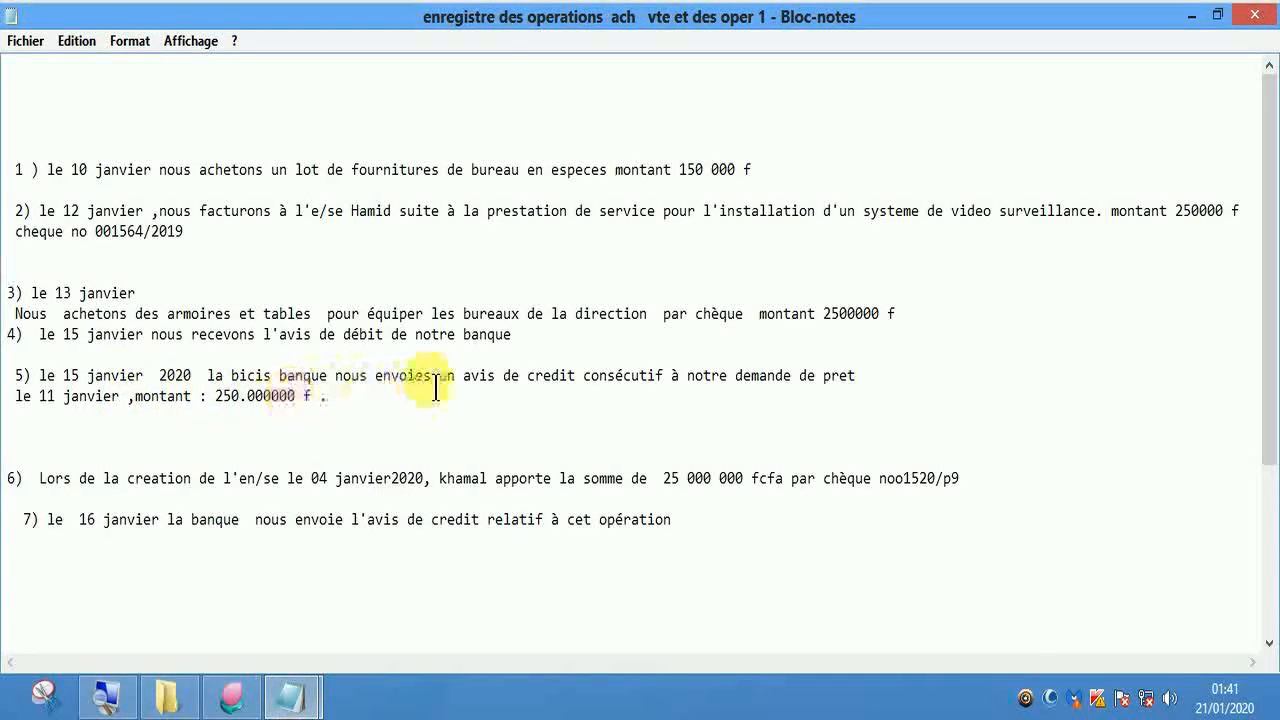
click(436, 336)
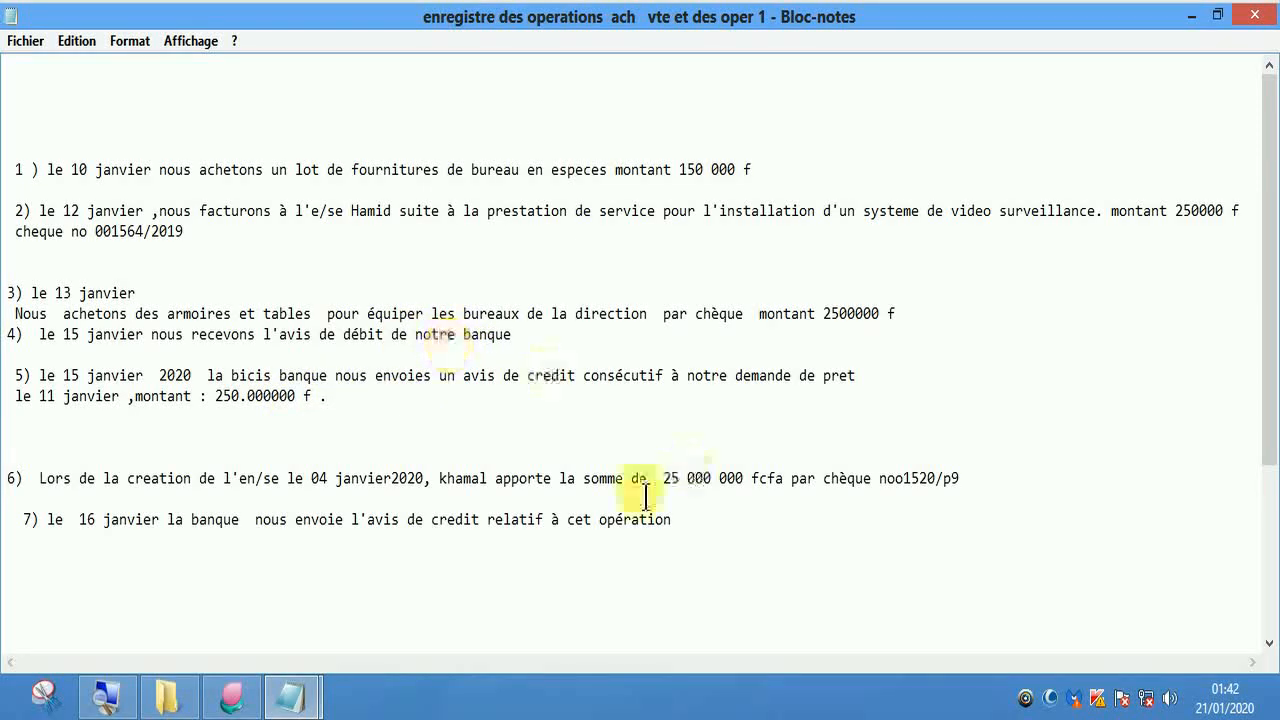
click(1191, 18)
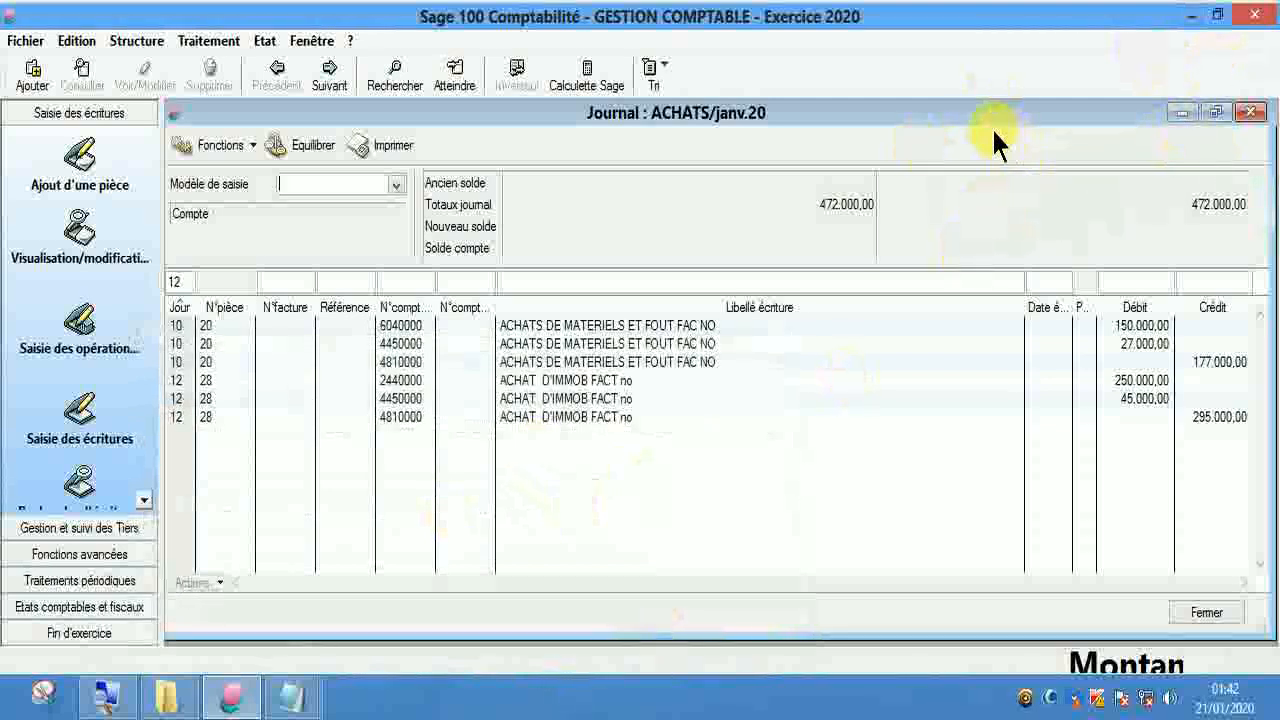
double_click(966, 114)
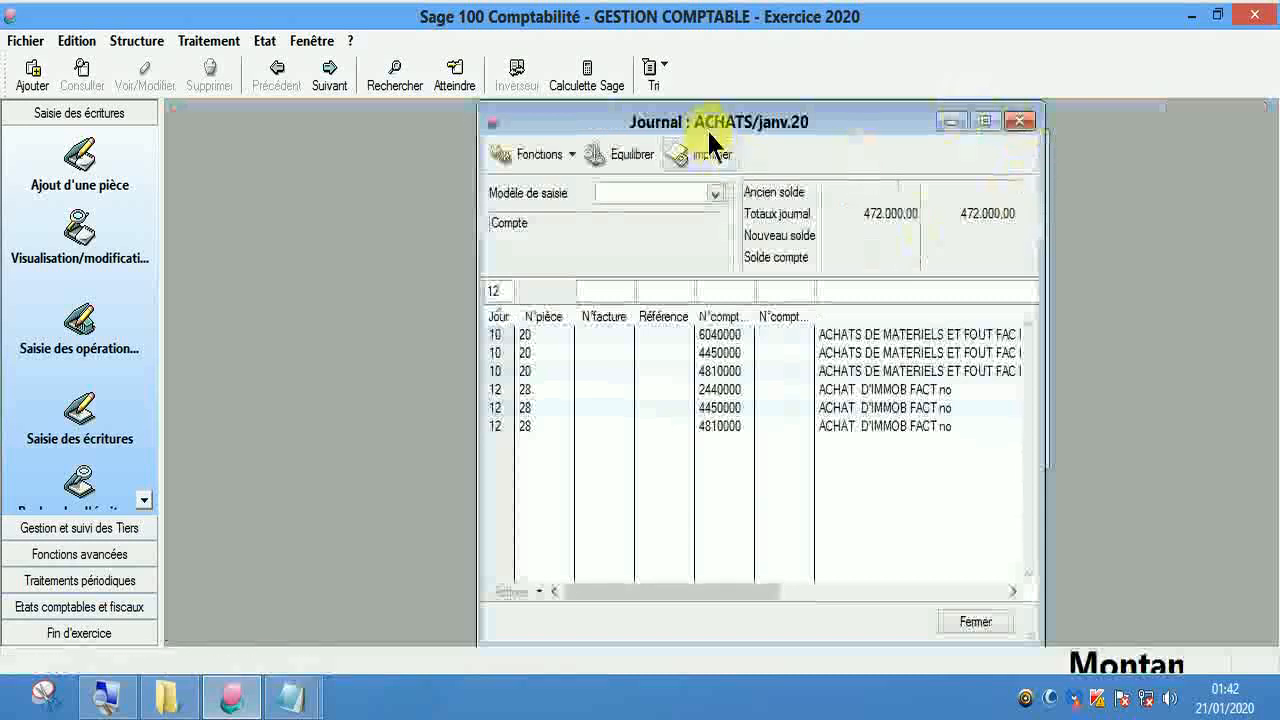
click(1018, 122)
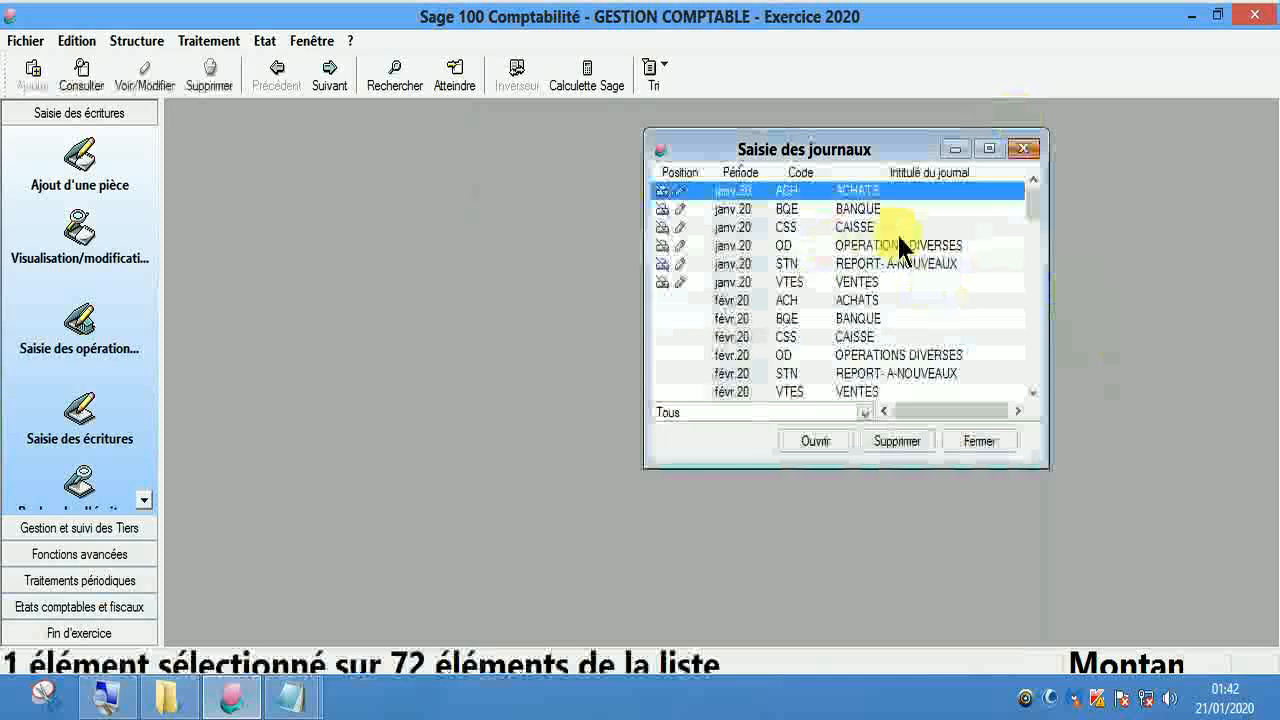
click(1022, 150)
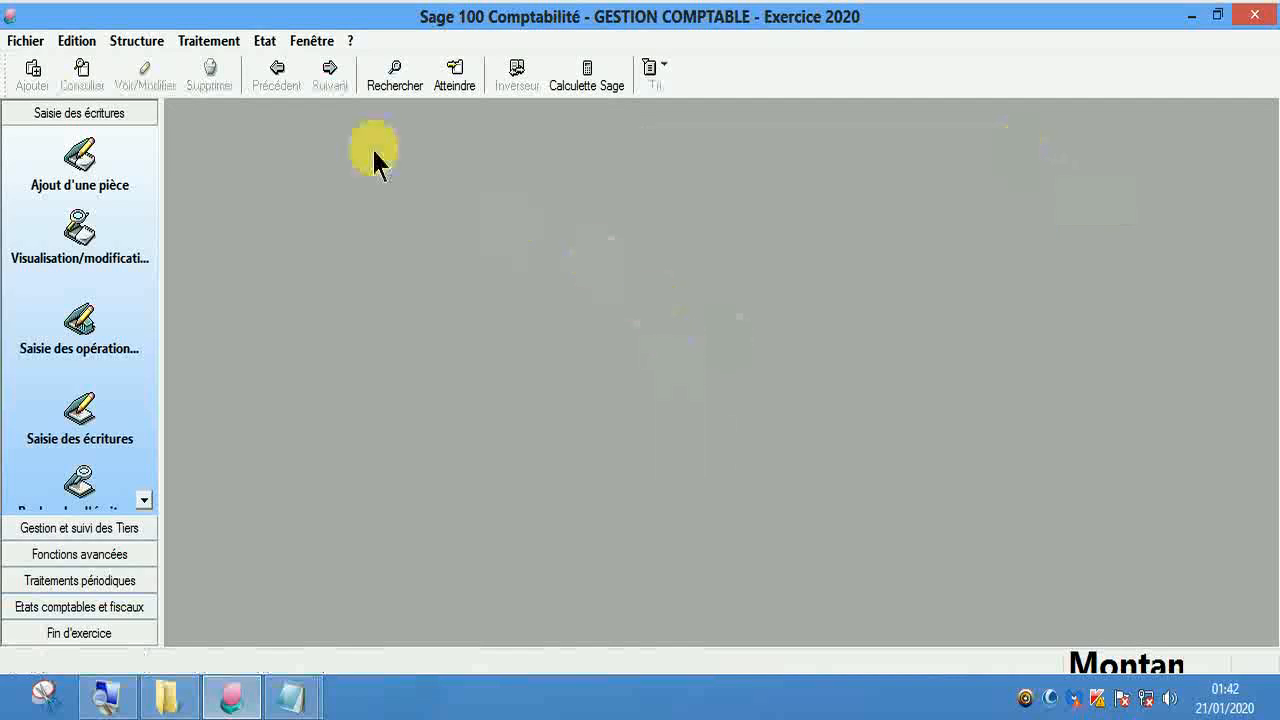
Reopen the journal list, open the January 2020 BANQUE journal and maximize its window.
click(210, 41)
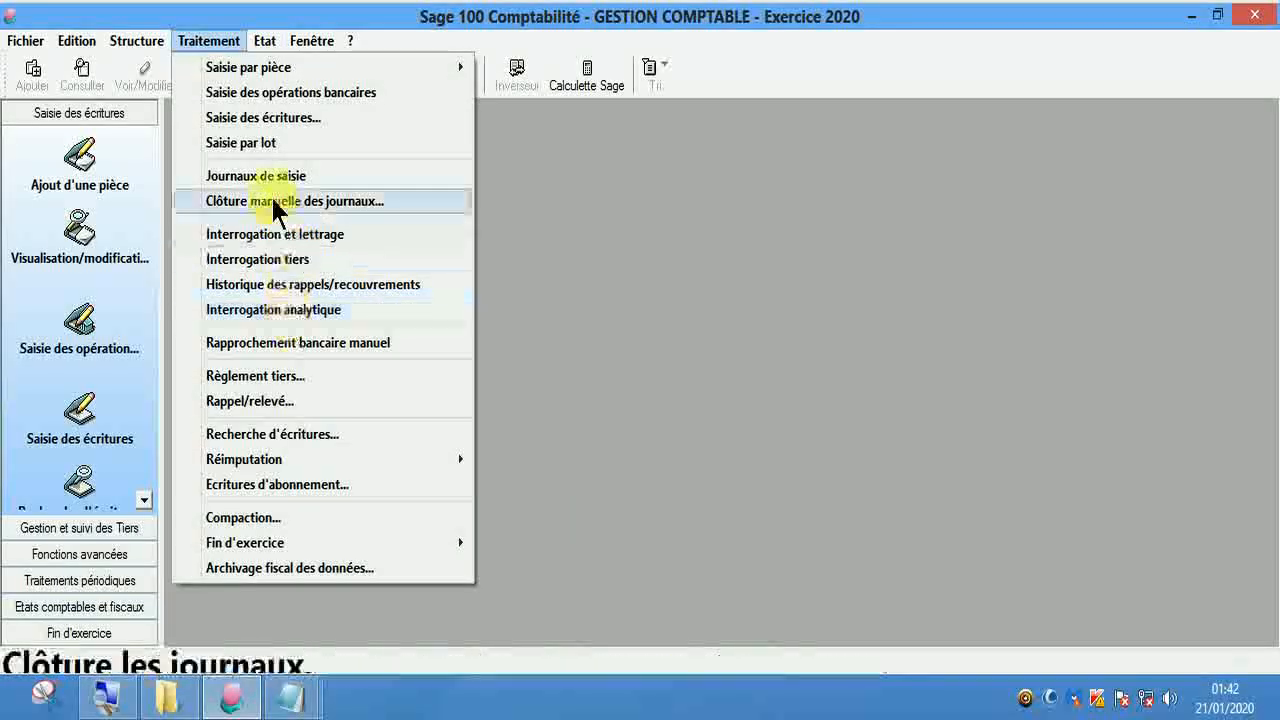
click(308, 177)
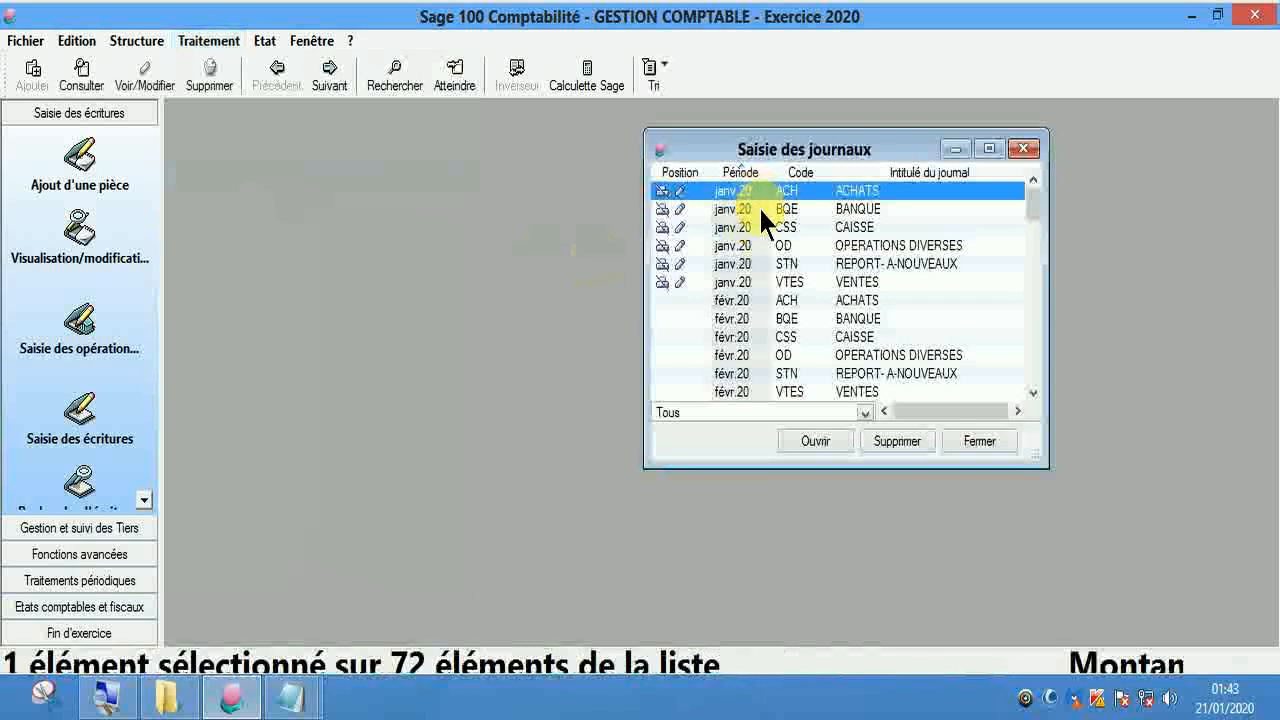
click(760, 210)
double_click(760, 210)
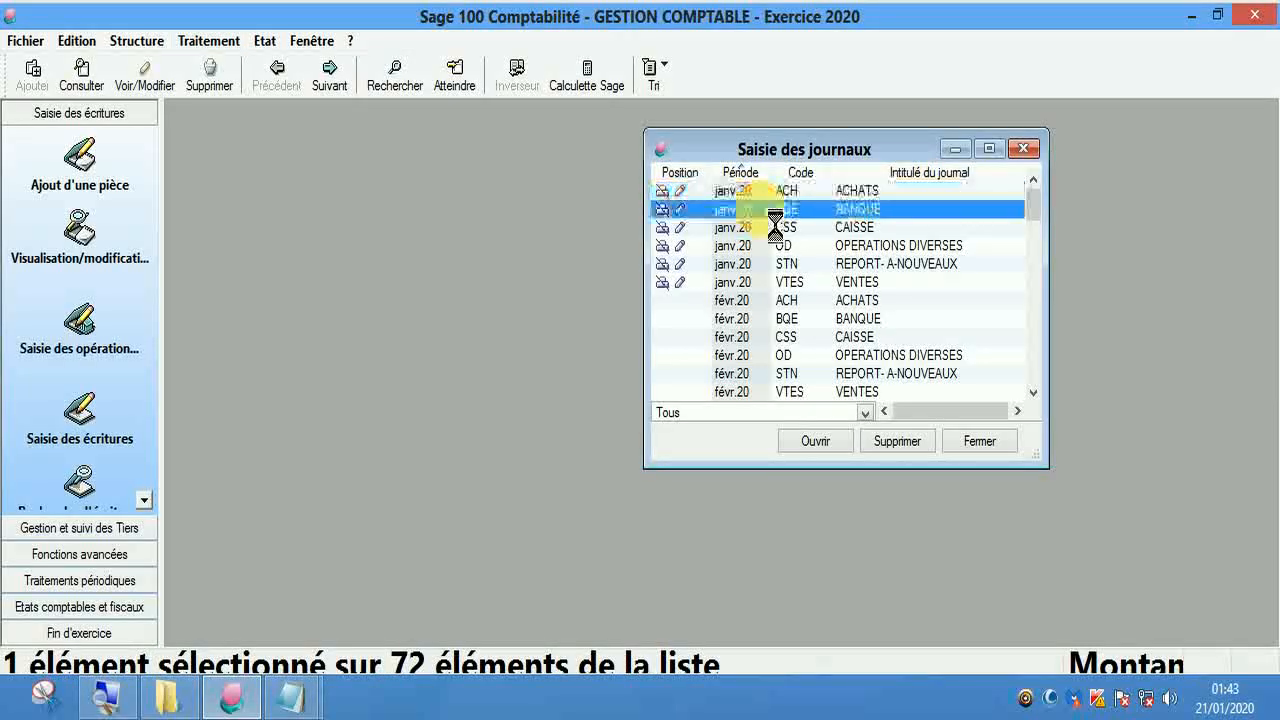
double_click(785, 172)
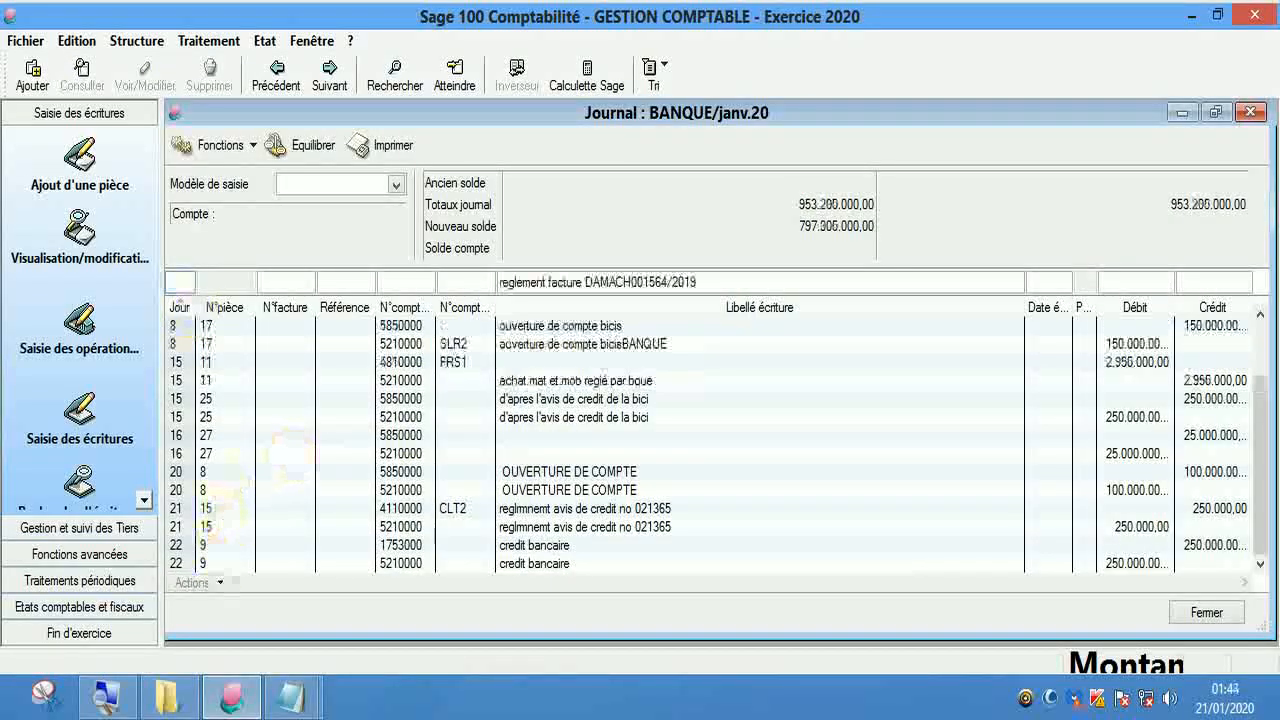
Start a bank entry line on day 15 with account 4810000 and the DECMOB supplier as third party, keeping the proposed label.
text(15)
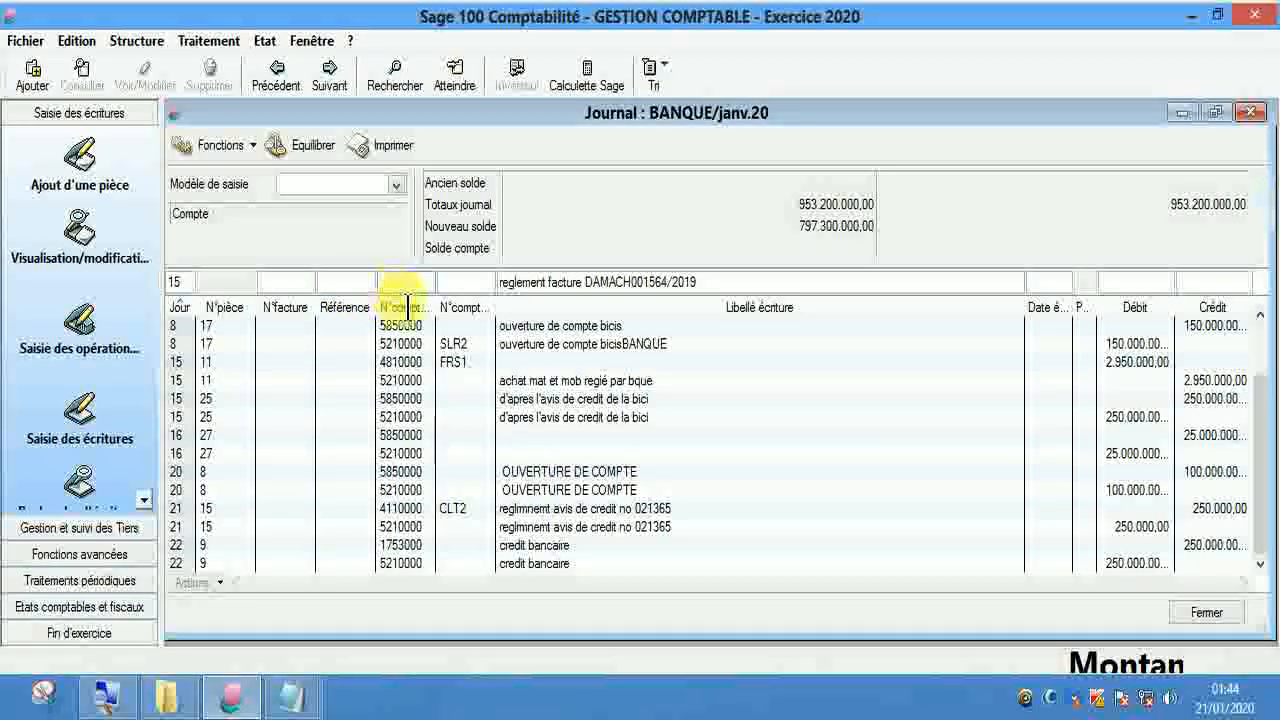
text(4810000)
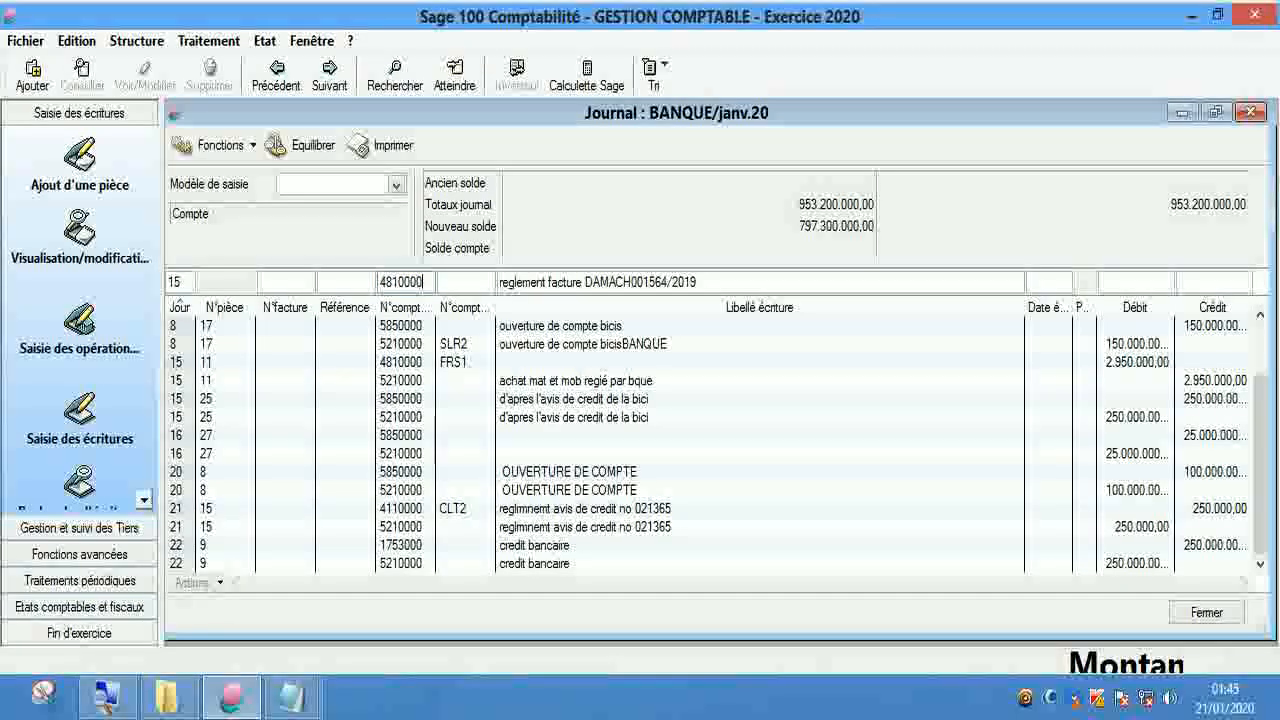
key(Tab)
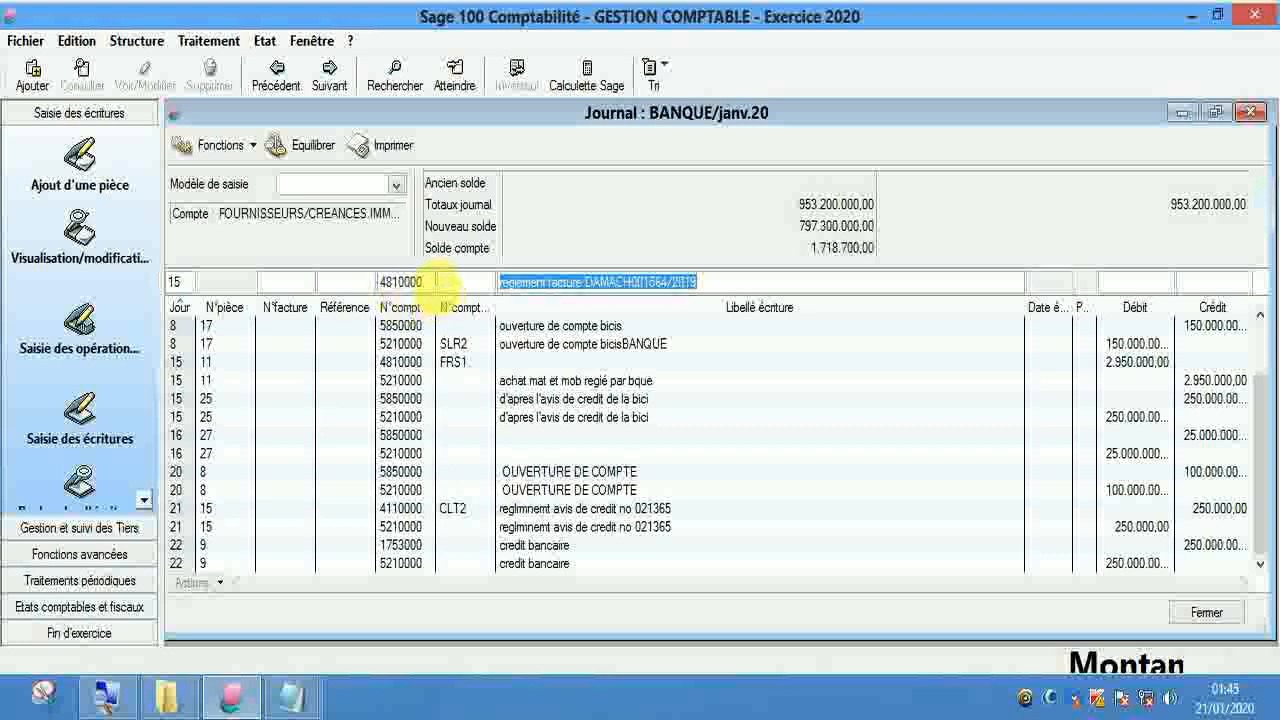
click(471, 292)
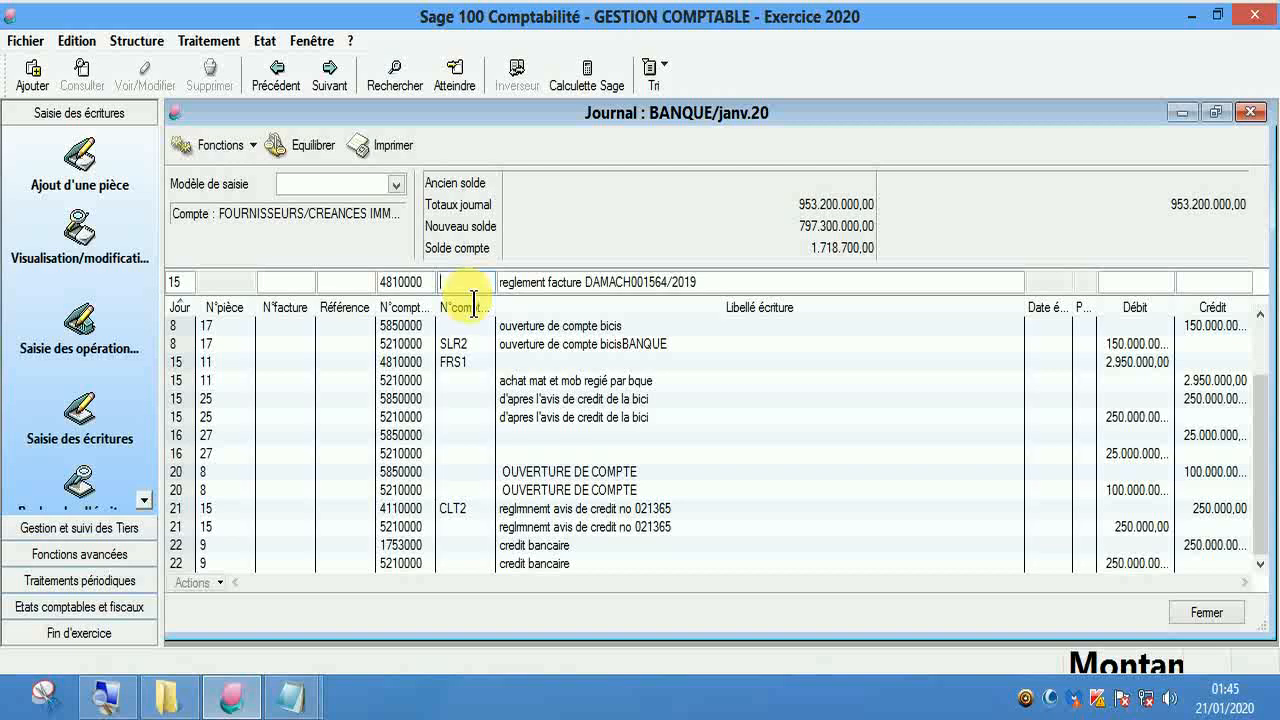
double_click(471, 292)
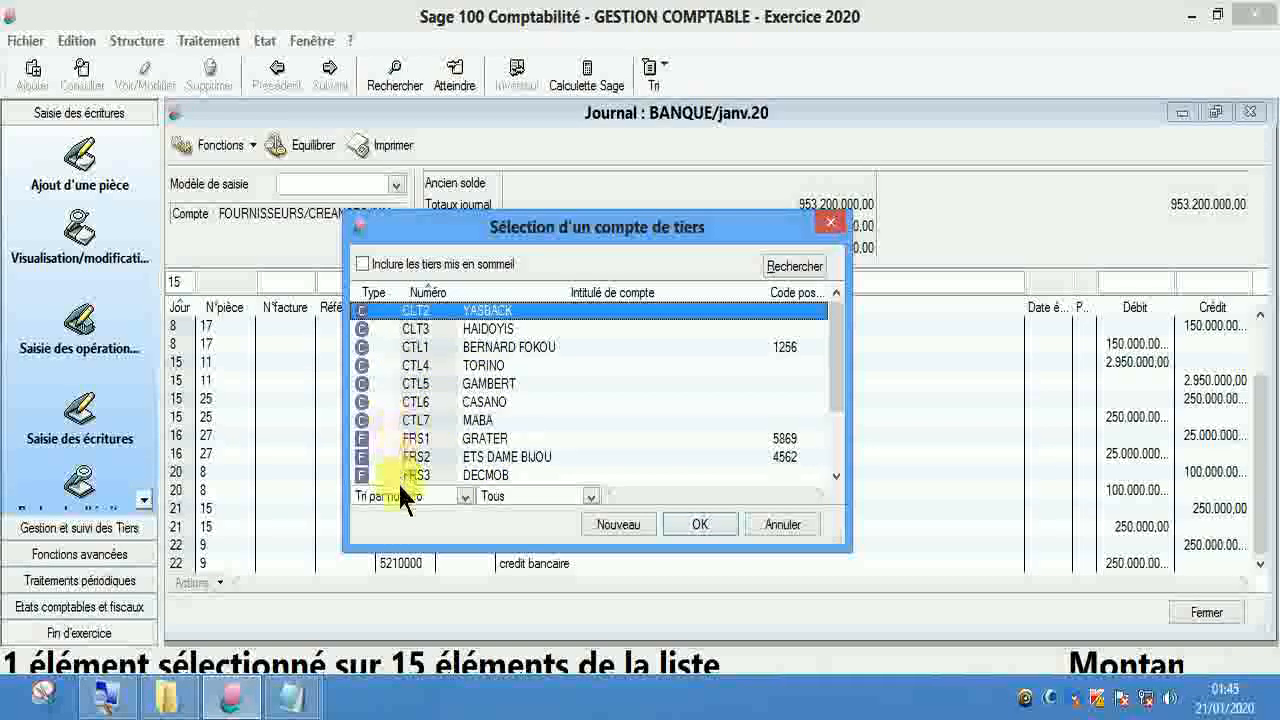
click(465, 476)
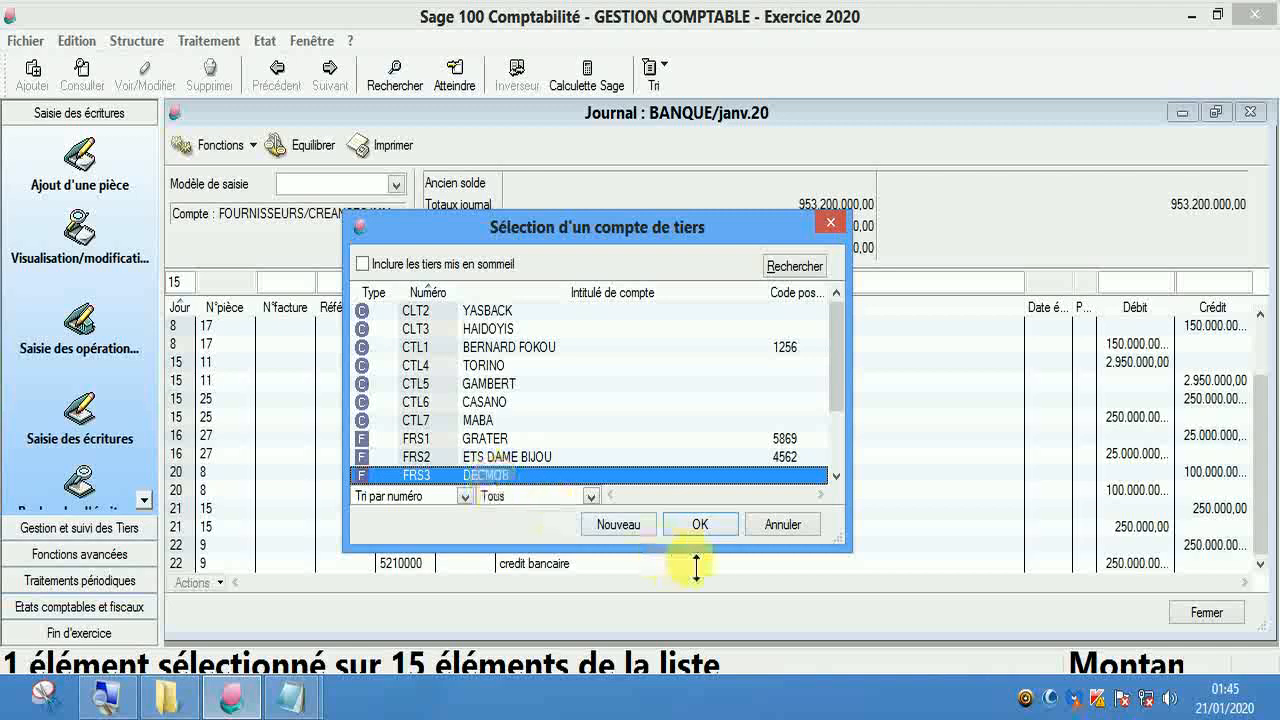
click(703, 527)
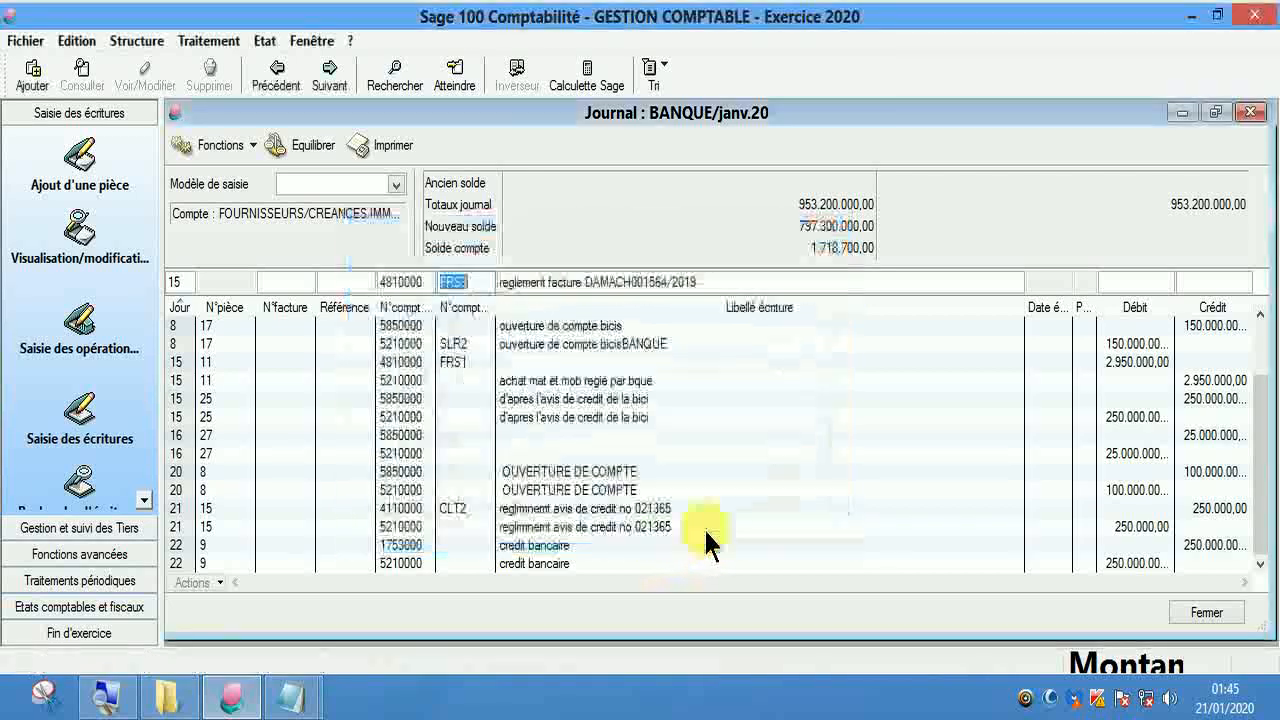
key(Tab)
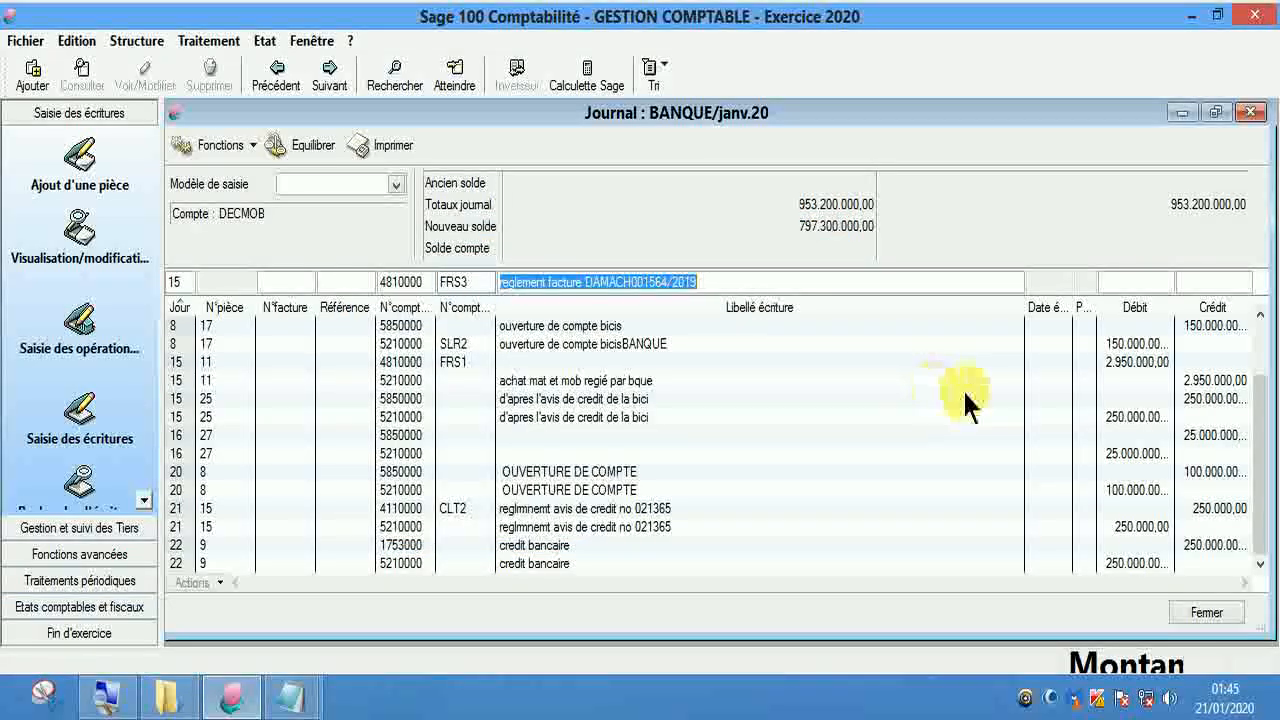
Record the supplier settlement by debiting 295000 on account 4810000 and crediting 295000 on account 5210000 for day 15.
click(1114, 286)
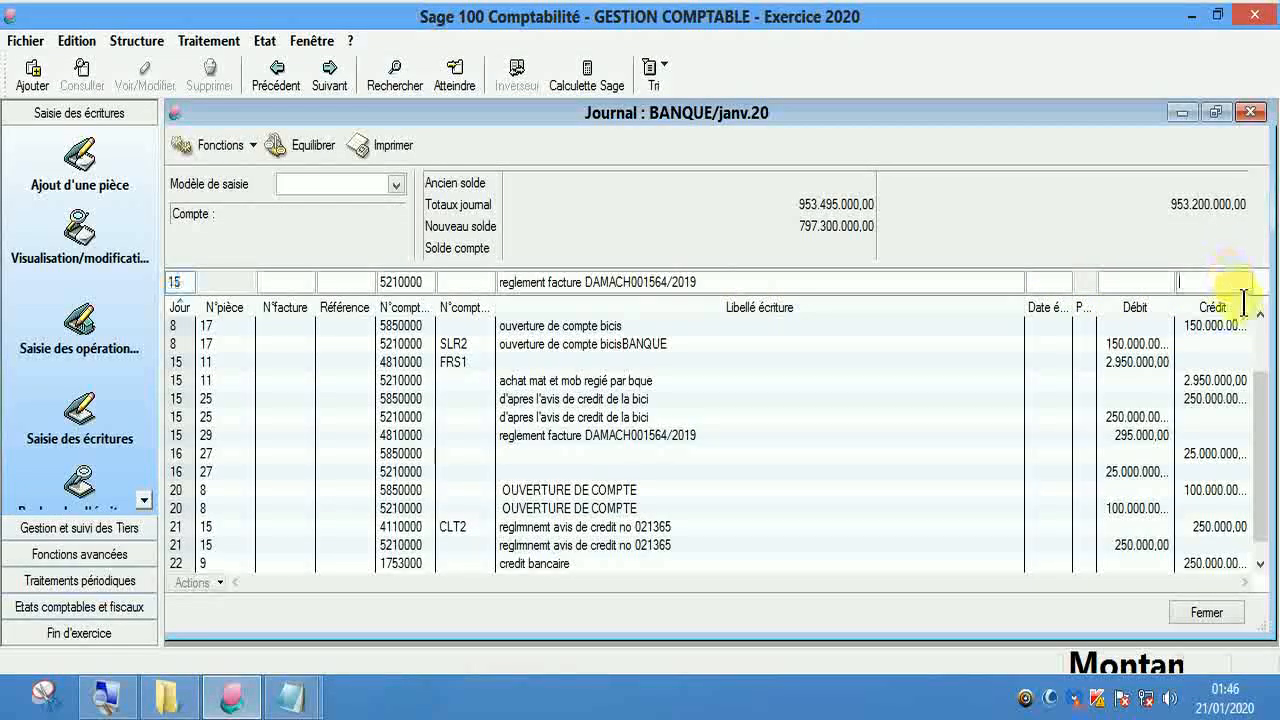
text(295000)
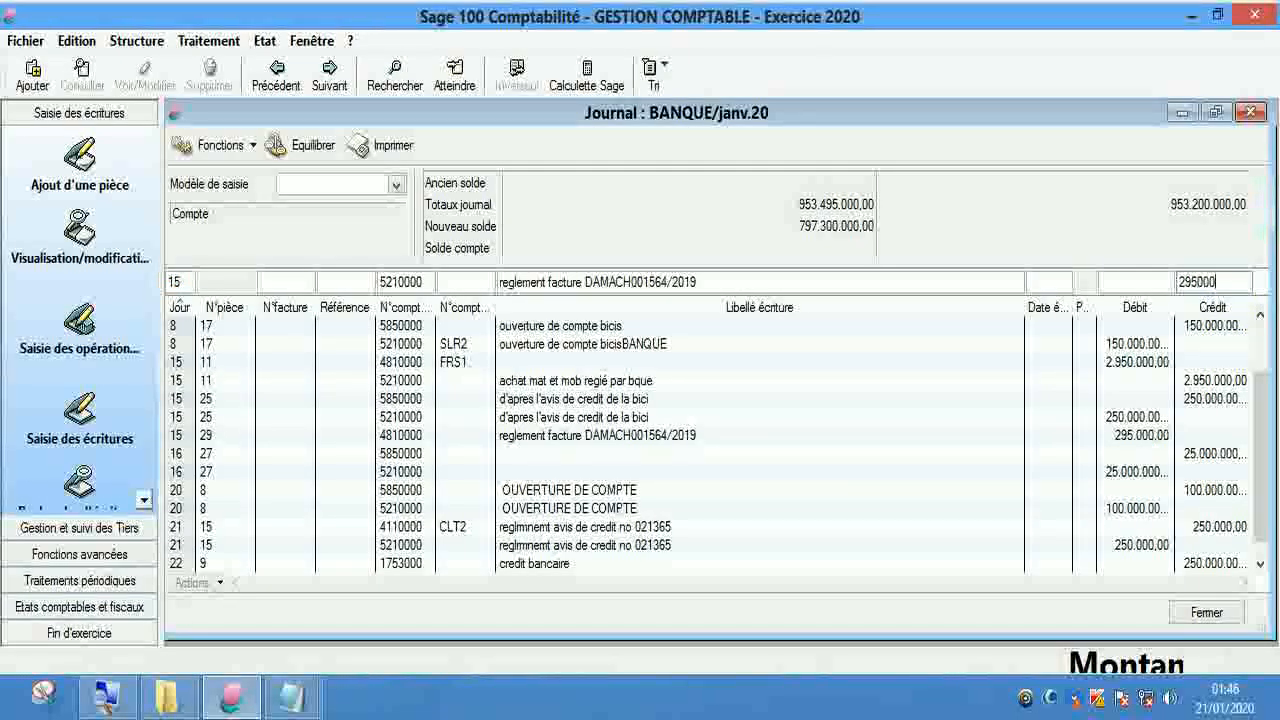
key(Return)
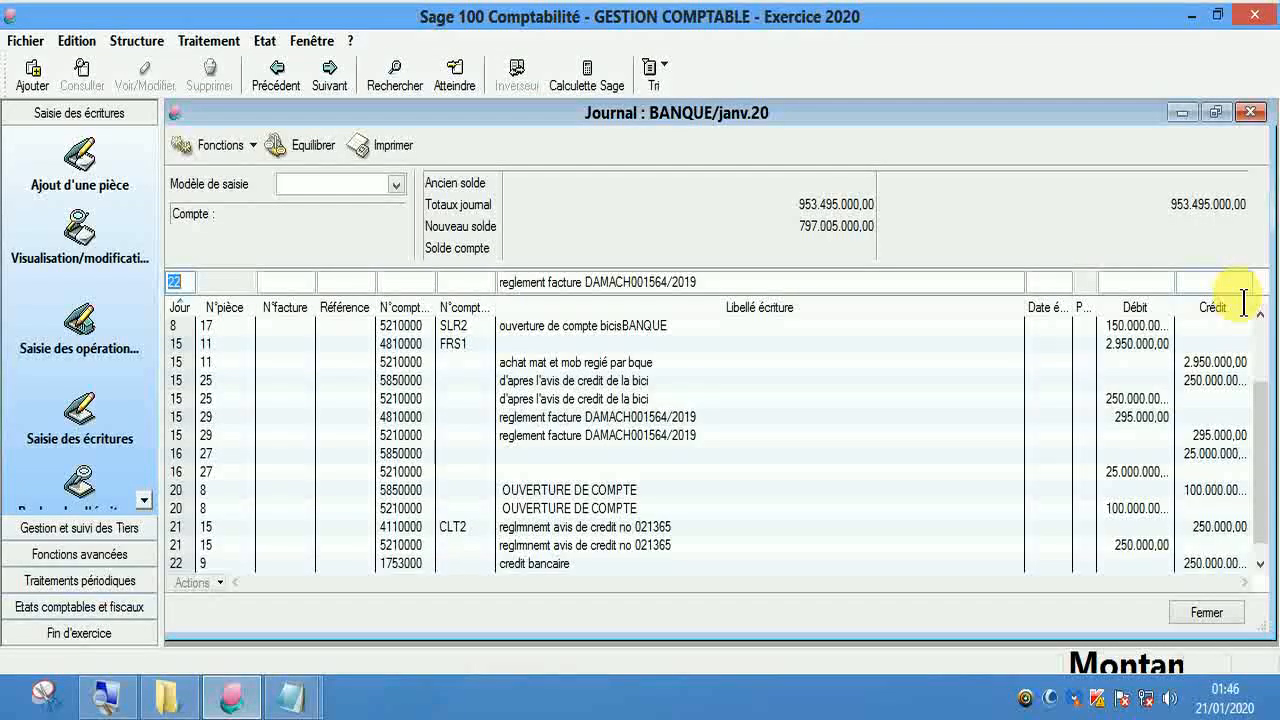